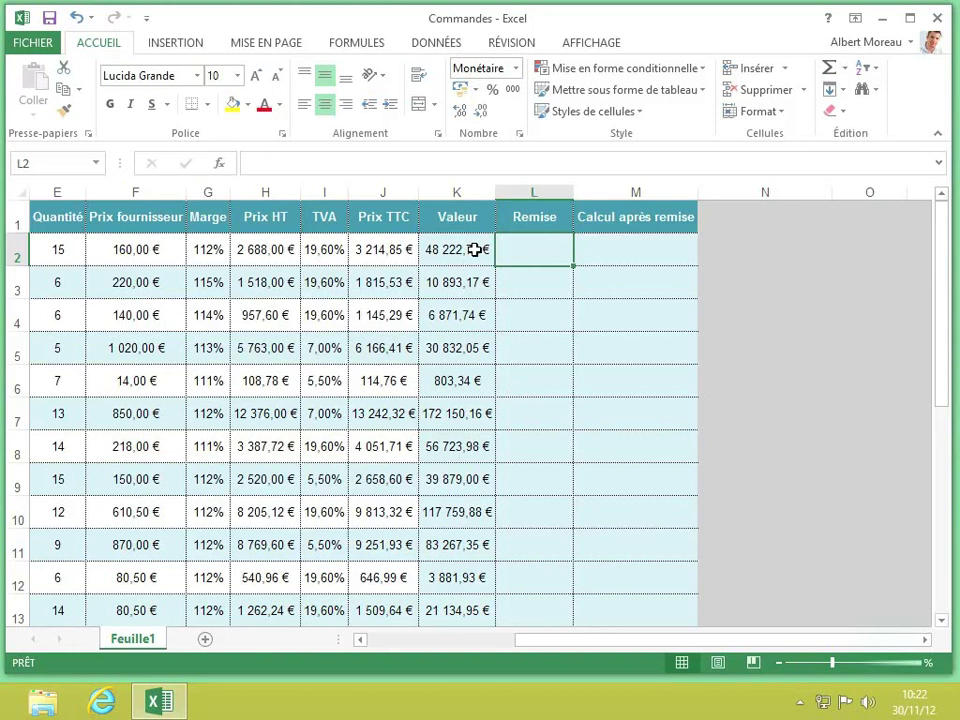
- Enter =SI(K2>200000;"Réduction";"Pas de réduction") in L2 of the Remise column and fit column L to its content
{"action": "type", "text": "="}
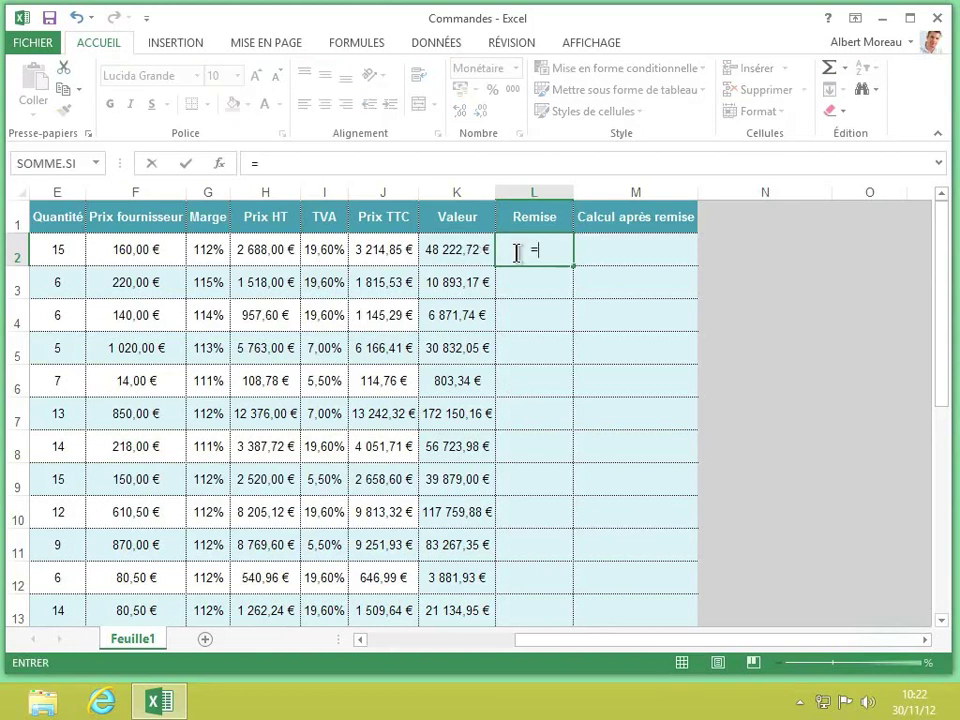
{"action": "type", "text": "si("}
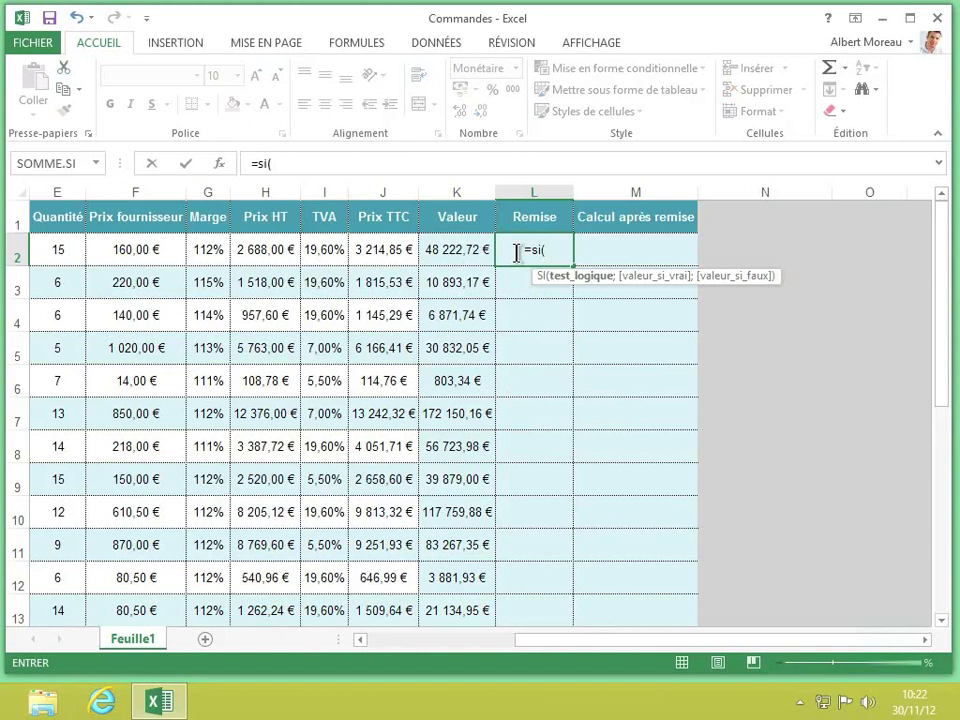
{"action": "type", "text": "k2"}
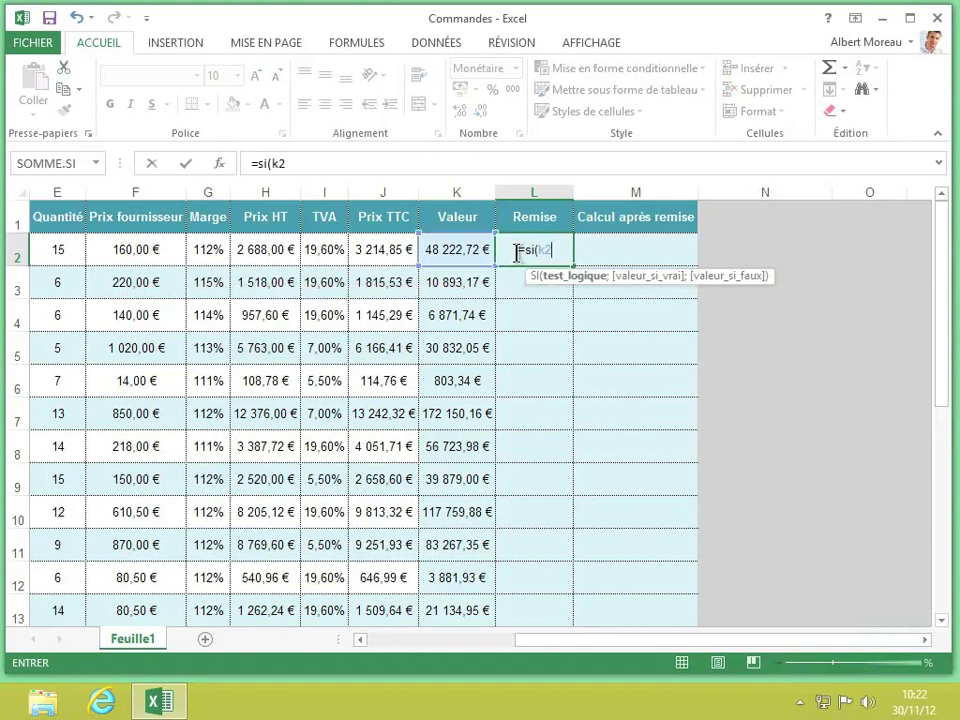
{"action": "type", "text": ">20"}
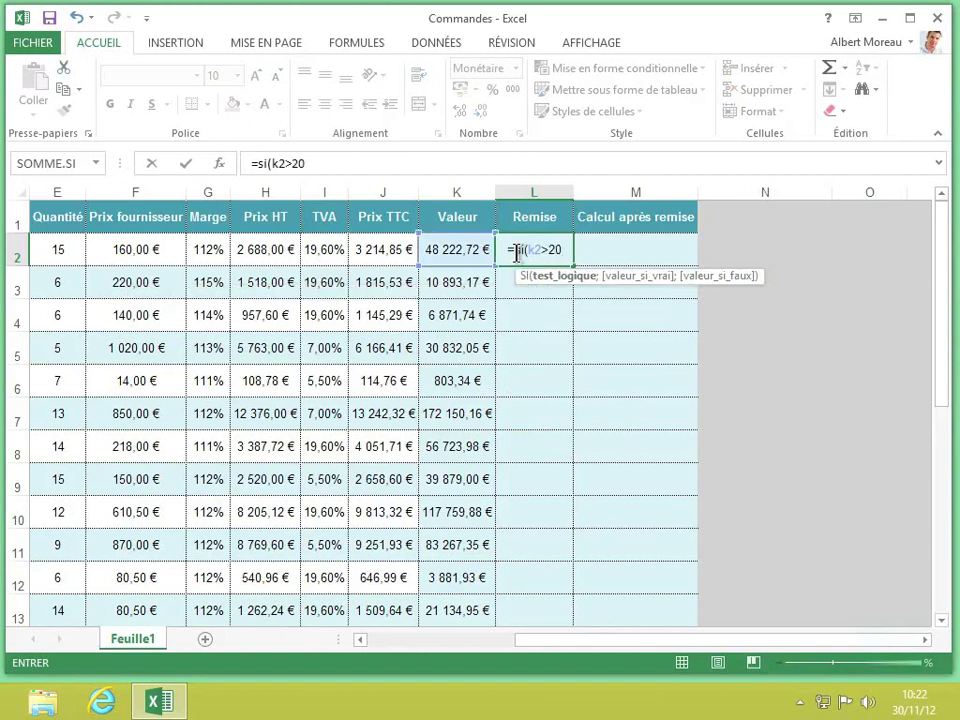
{"action": "type", "text": "0000"}
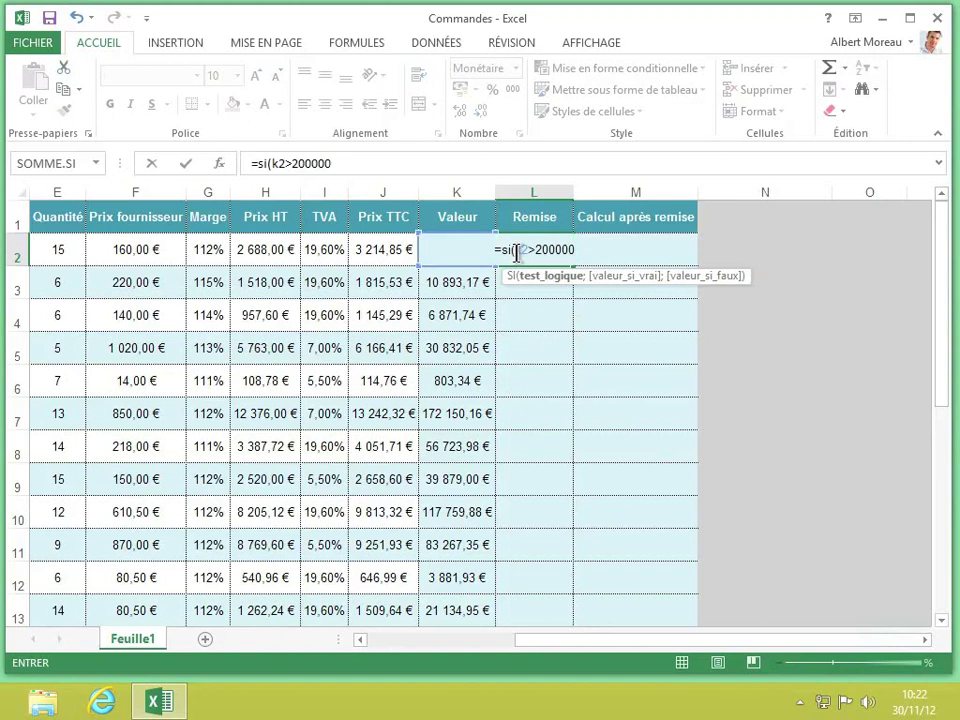
{"action": "type", "text": ";"}
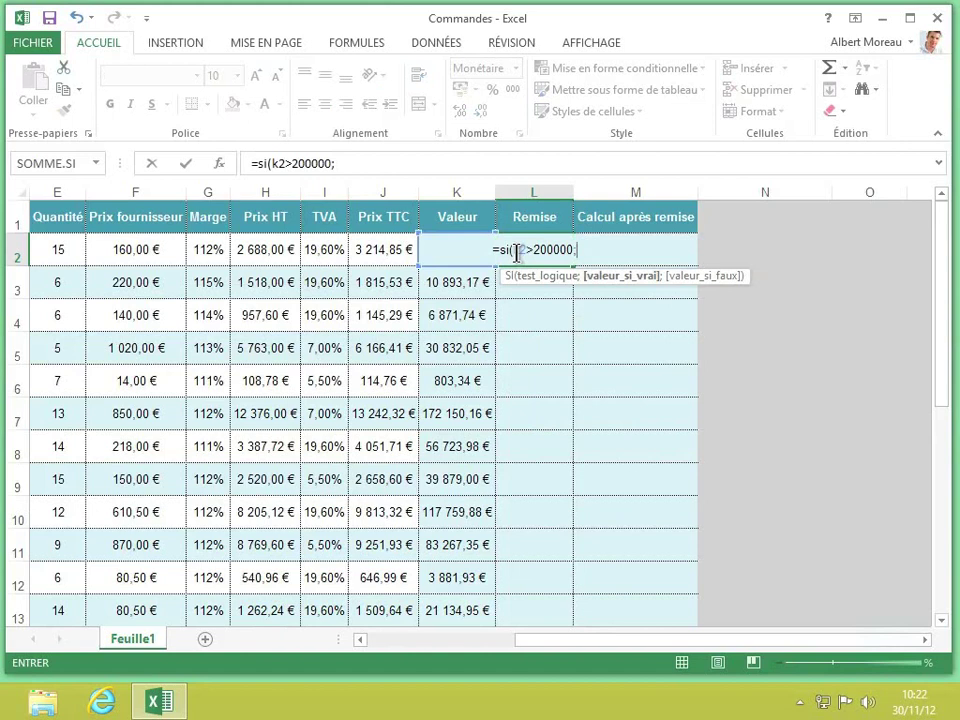
{"action": "type", "text": "\""}
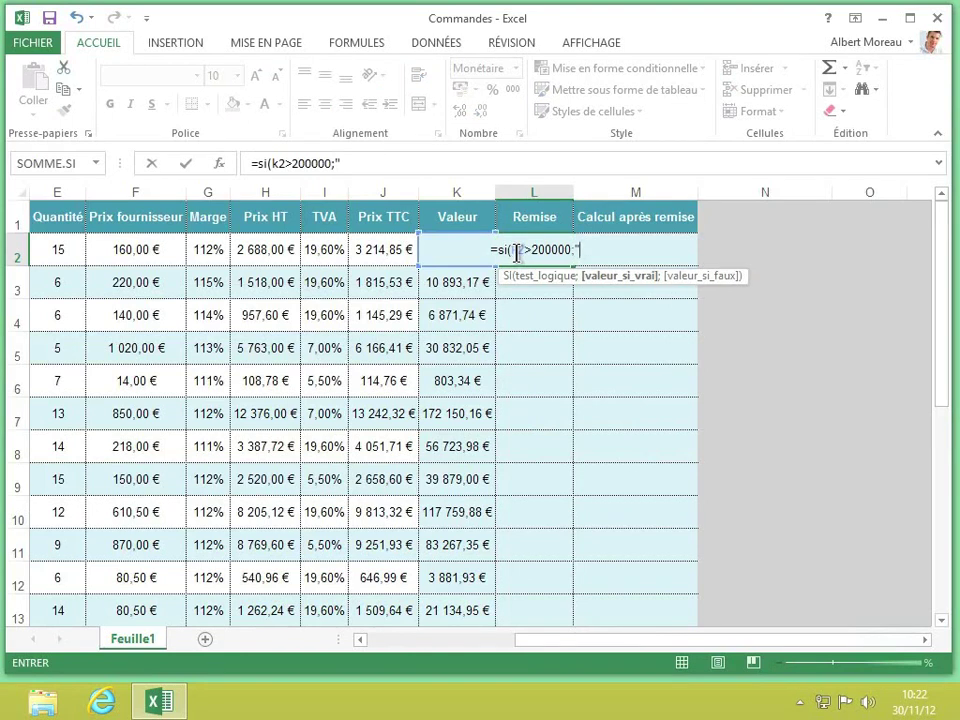
{"action": "type", "text": "Réduction"}
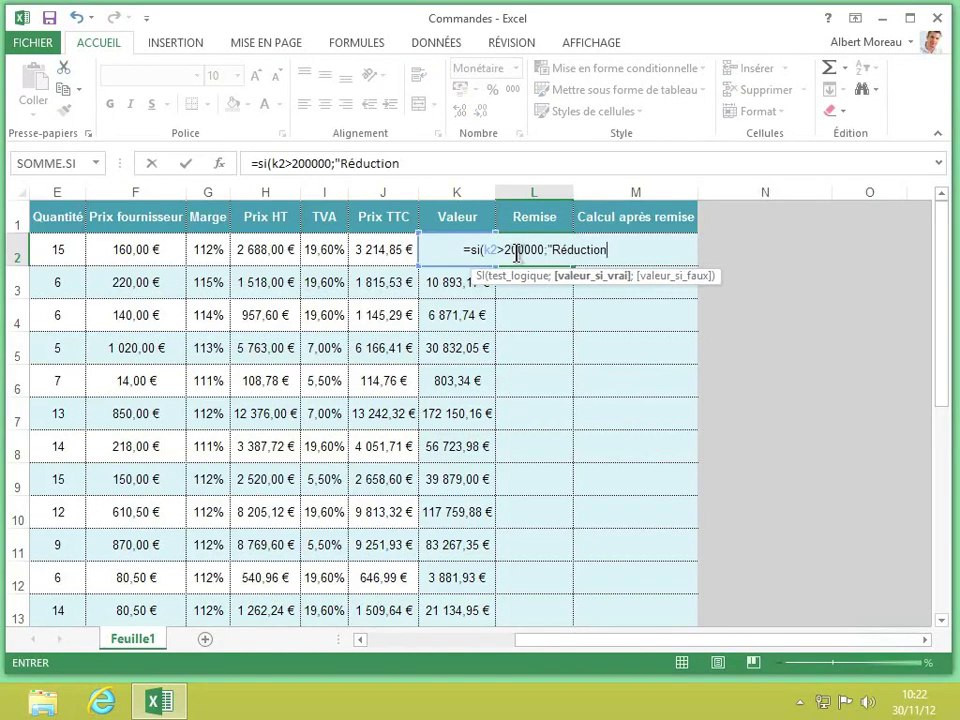
{"action": "type", "text": "\";"}
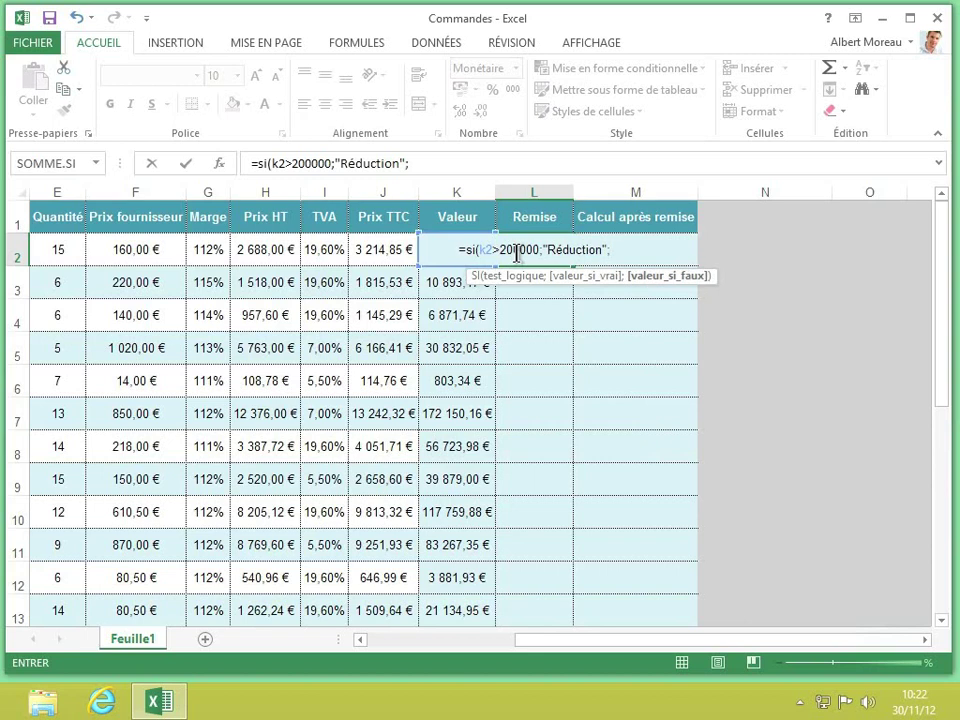
{"action": "type", "text": "\"Pas"}
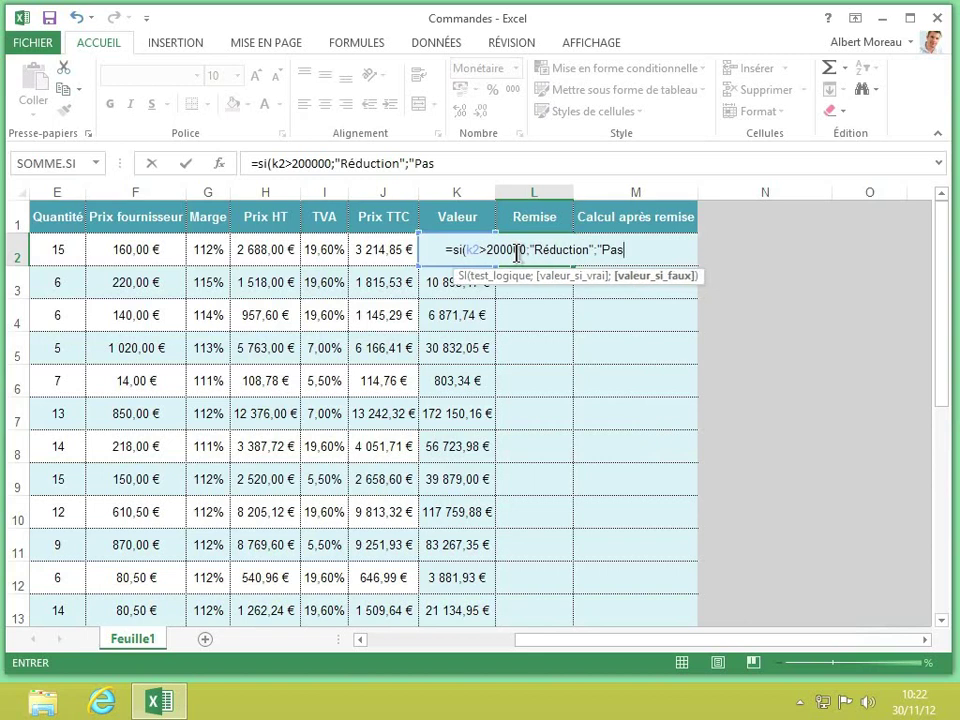
{"action": "type", "text": " de réduction"}
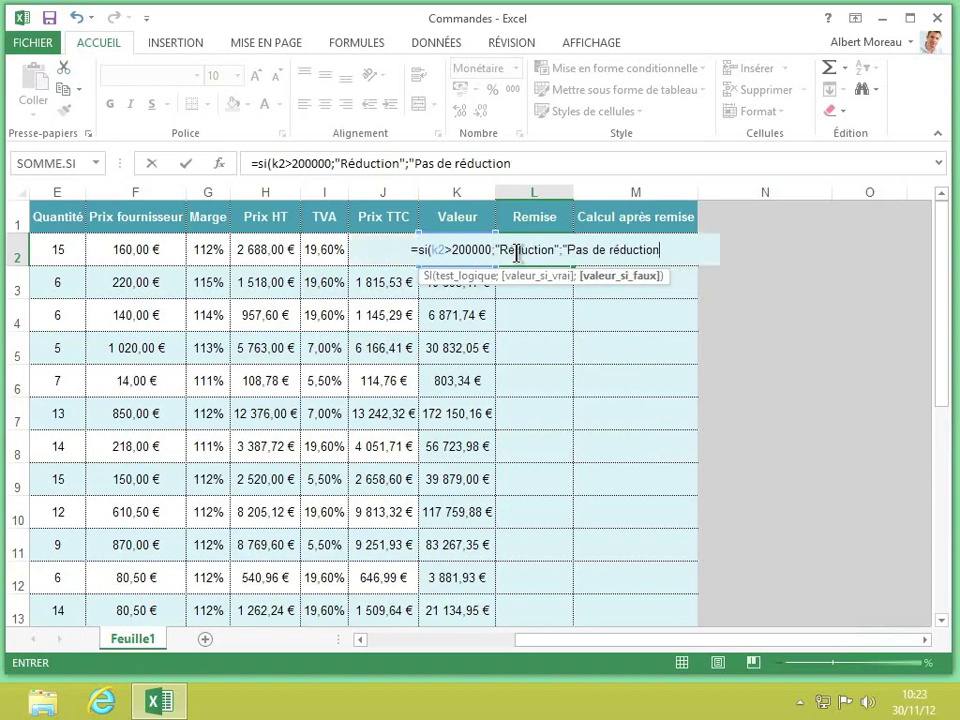
{"action": "type", "text": "\")"}
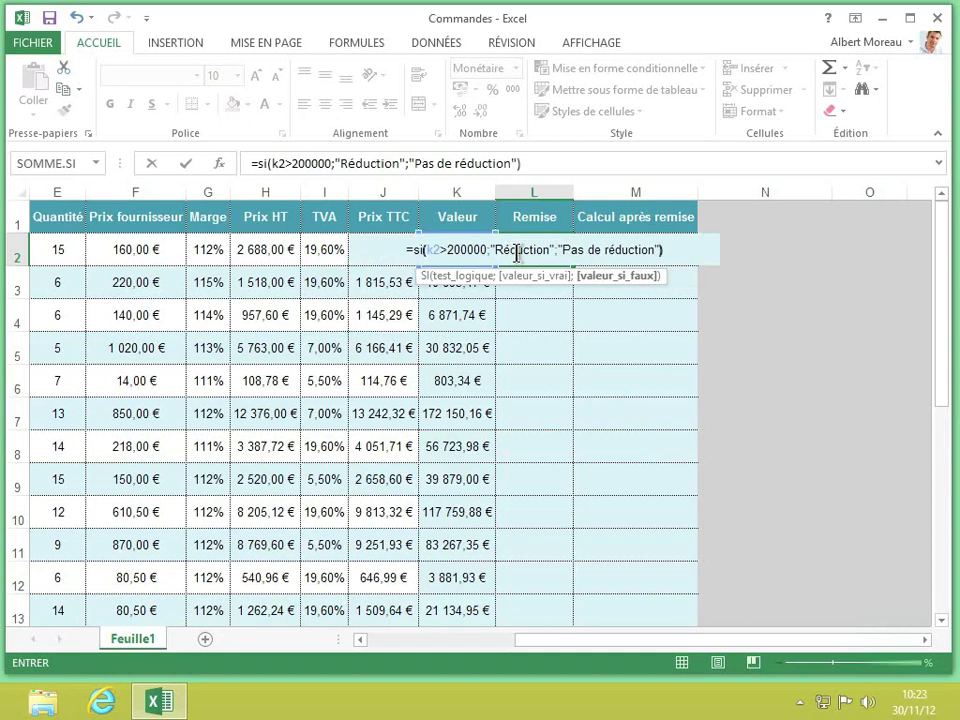
{"action": "key", "text": "Return"}
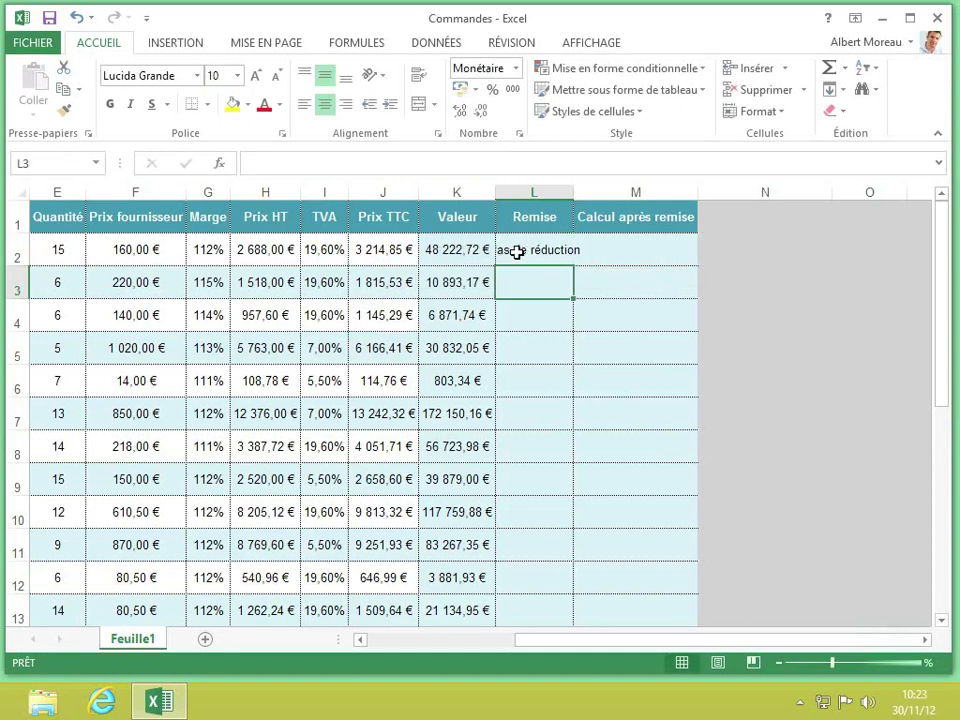
{"action": "double_click", "coordinate": [573, 192]}
- Remove the text "Réduction" from the value-if-true argument of the formula in L2, keeping its separators
{"action": "left_click", "coordinate": [572, 250]}
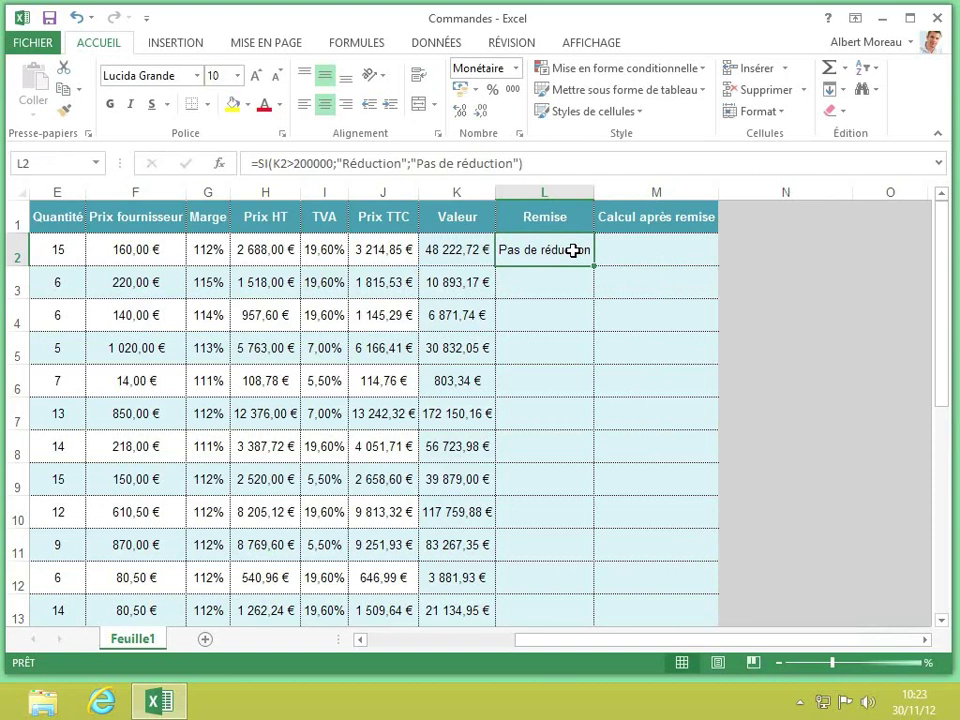
{"action": "left_click", "coordinate": [378, 166]}
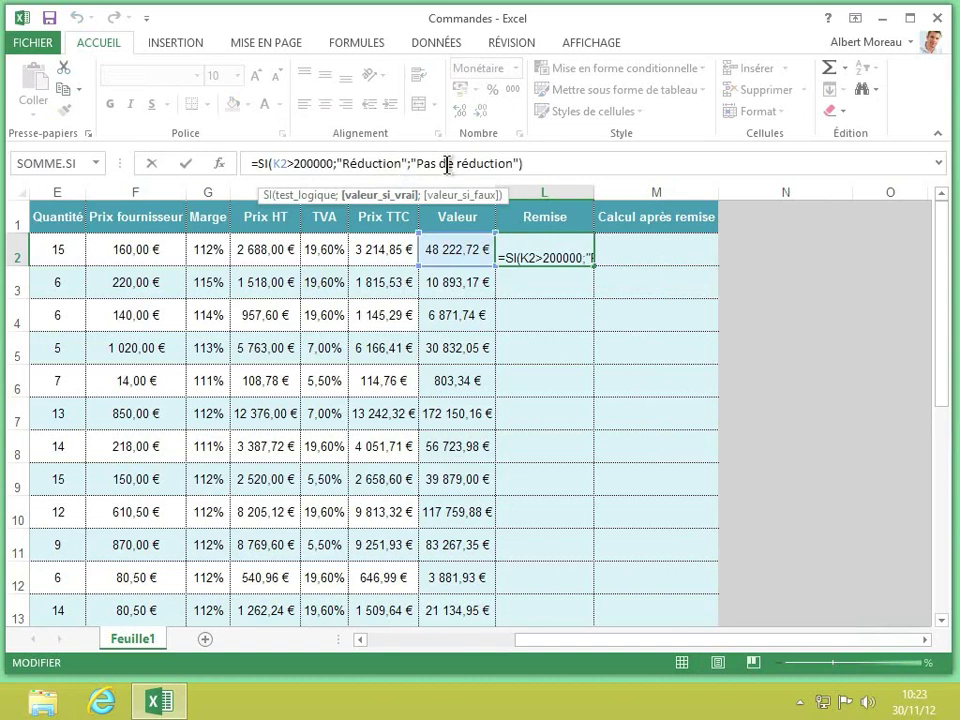
{"action": "key", "text": "BackSpace"}
{"action": "key", "text": "BackSpace"}
{"action": "key", "text": "BackSpace"}
{"action": "key", "text": "BackSpace"}
{"action": "key", "text": "BackSpace"}
{"action": "key", "text": "BackSpace"}
{"action": "key", "text": "BackSpace"}
{"action": "key", "text": "BackSpace"}
{"action": "key", "text": "BackSpace"}
{"action": "key", "text": "BackSpace"}
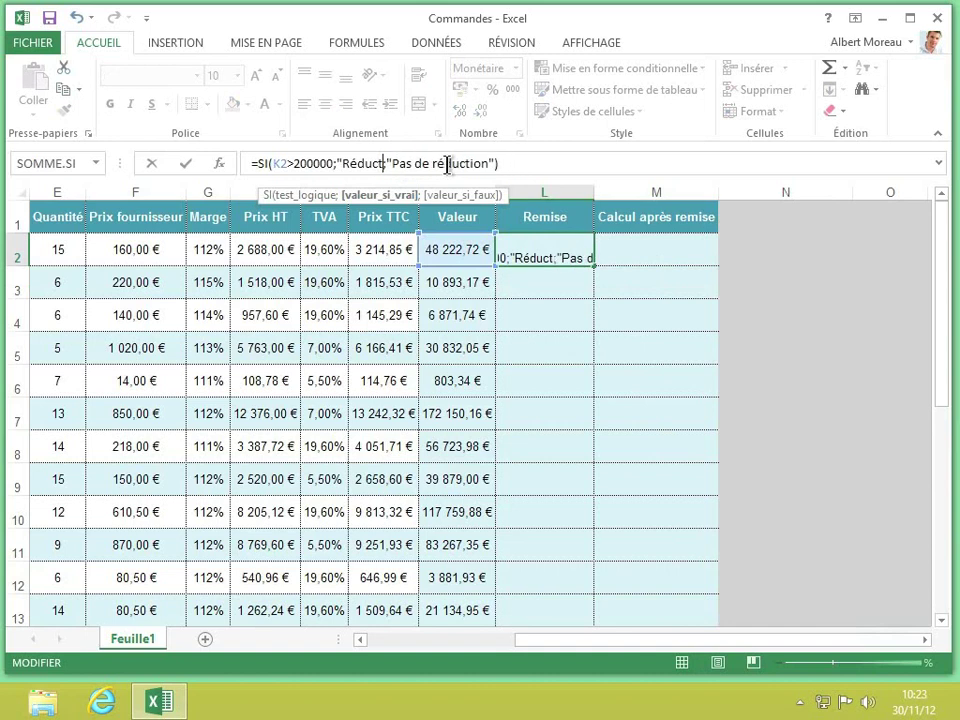
{"action": "type", "text": ";"}
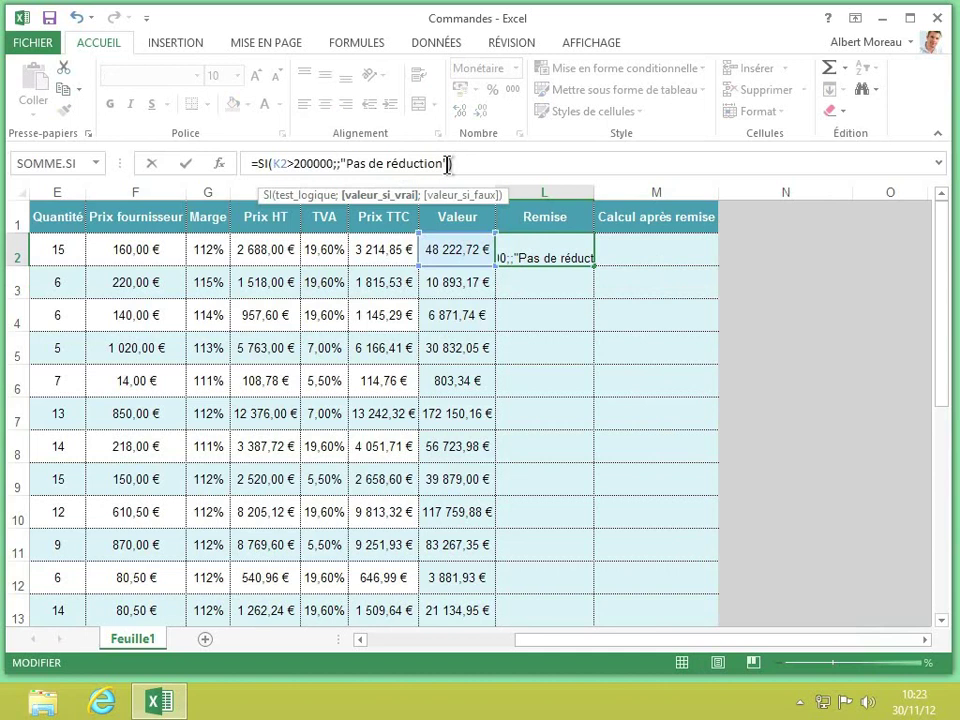
- Begin a nested SI testing K2>100000 as the value-if-true argument in L2, and set the outer threshold to 20000
{"action": "type", "text": "si"}
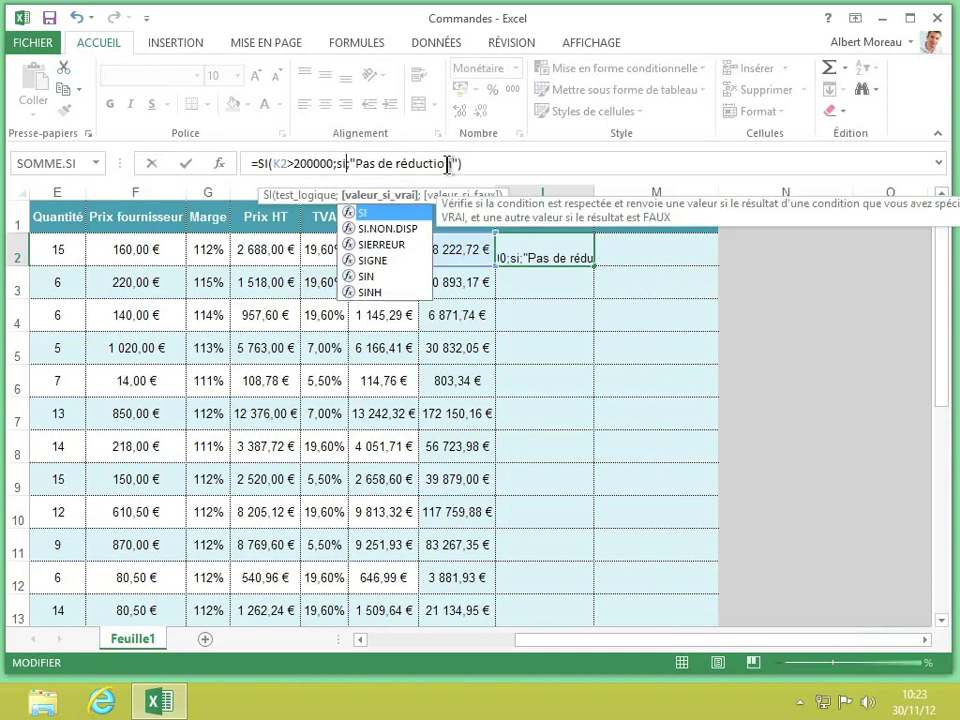
{"action": "type", "text": "("}
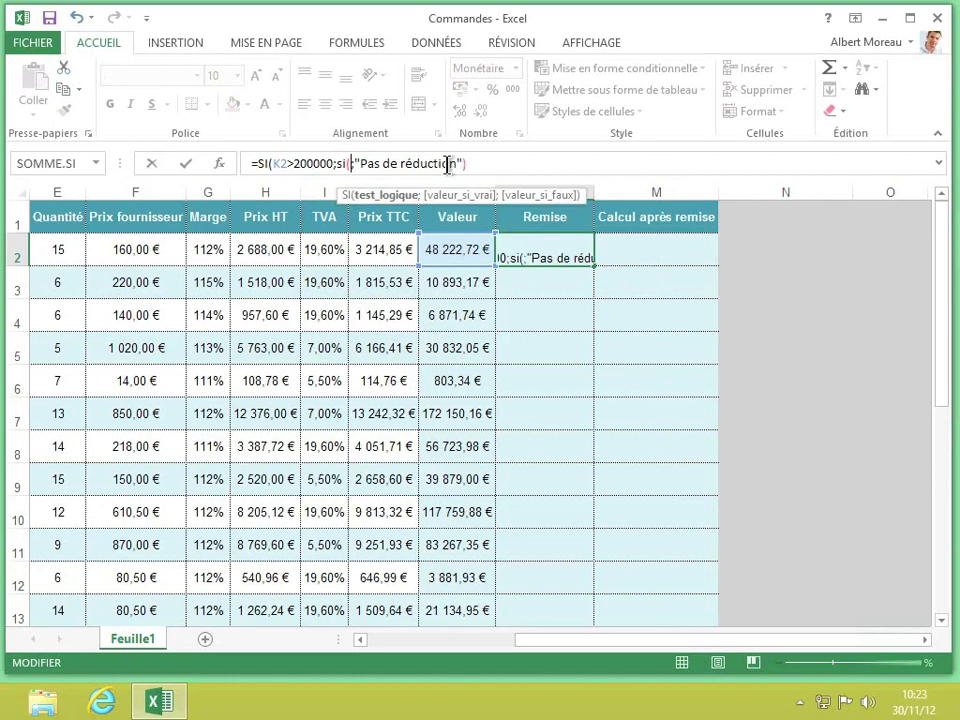
{"action": "type", "text": "k2>10"}
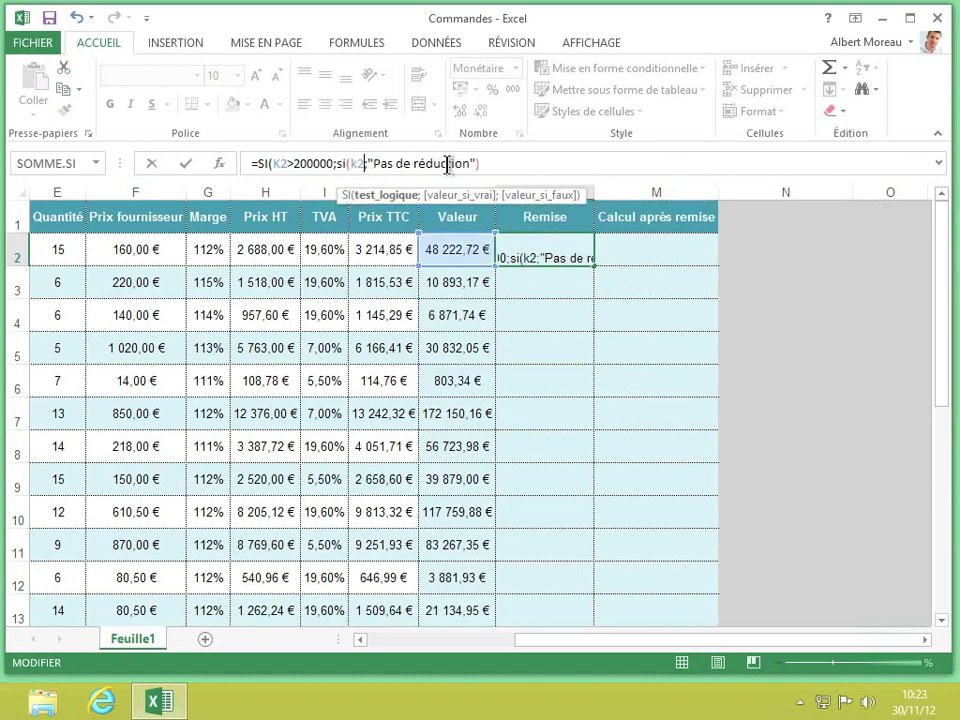
{"action": "type", "text": "0000"}
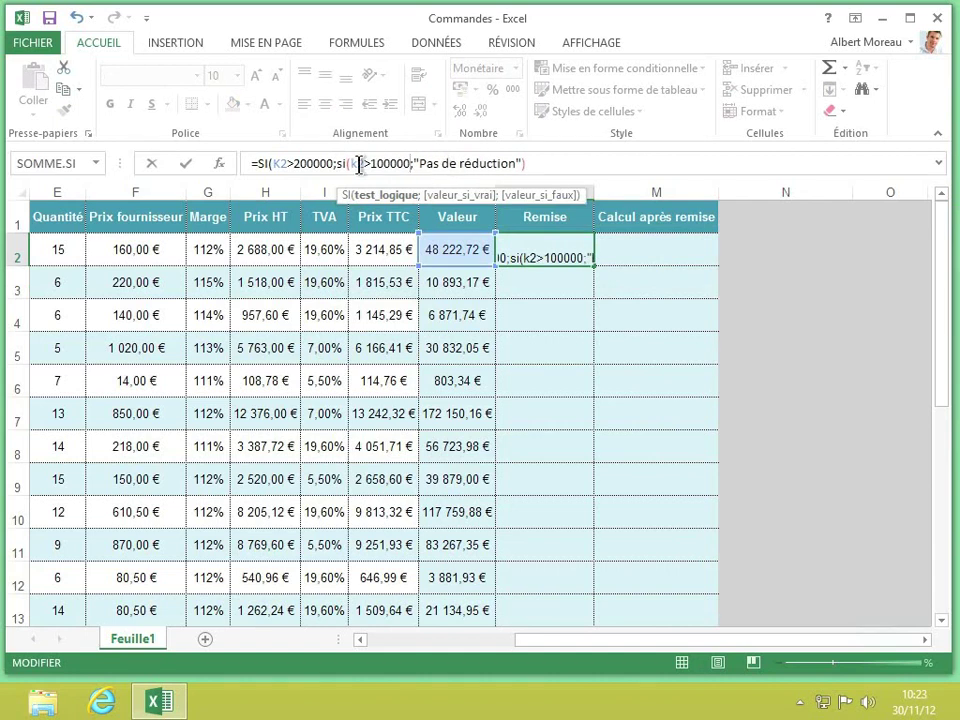
{"action": "left_click", "coordinate": [324, 164]}
{"action": "key", "text": "BackSpace"}
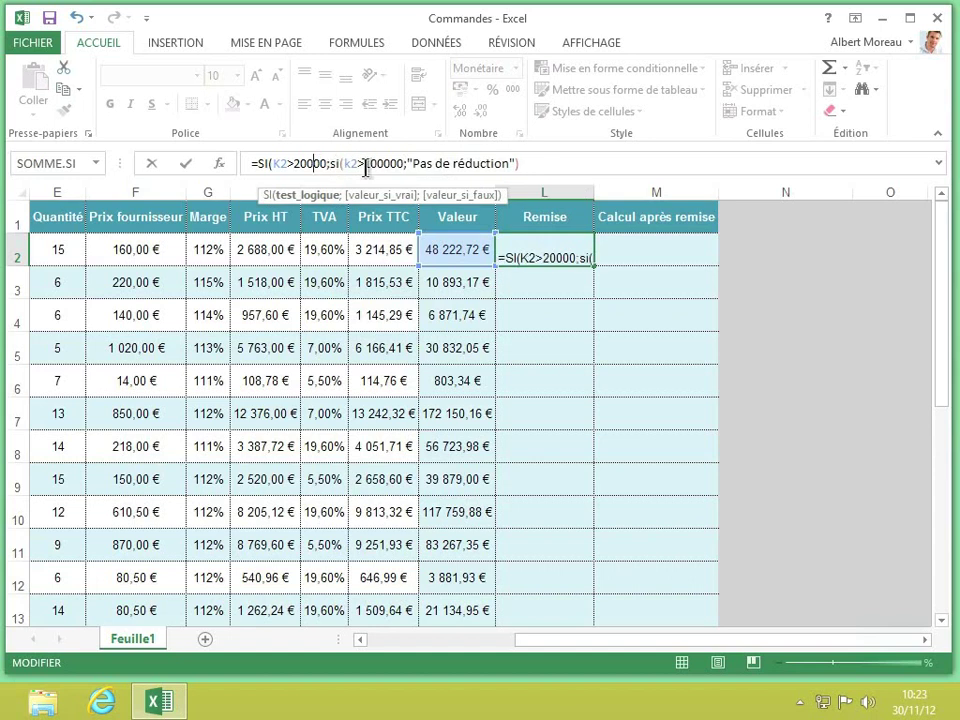
- Add "Réduction de 15%" as the value-if-true of the nested SI in L2
{"action": "left_click", "coordinate": [403, 164]}
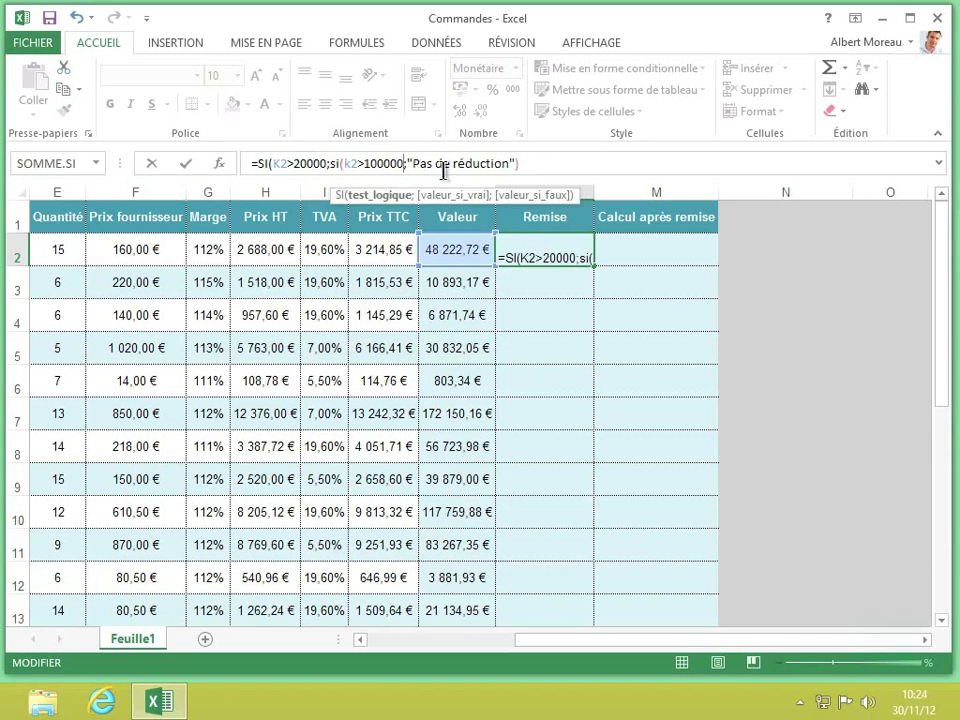
{"action": "type", "text": "\"Réd;"}
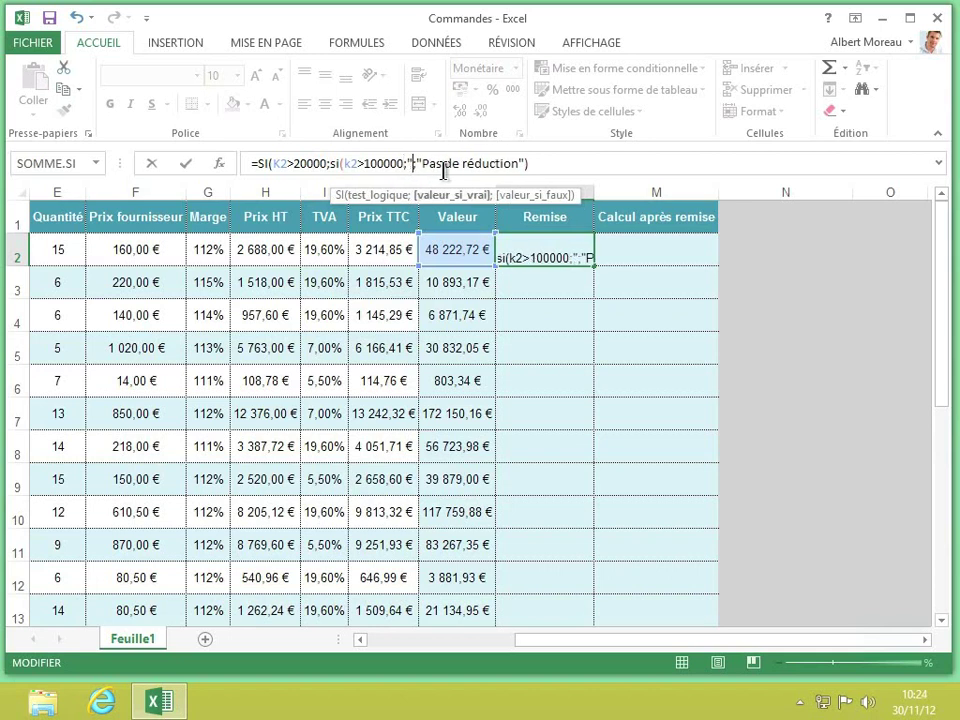
{"action": "type", "text": "uction de 15"}
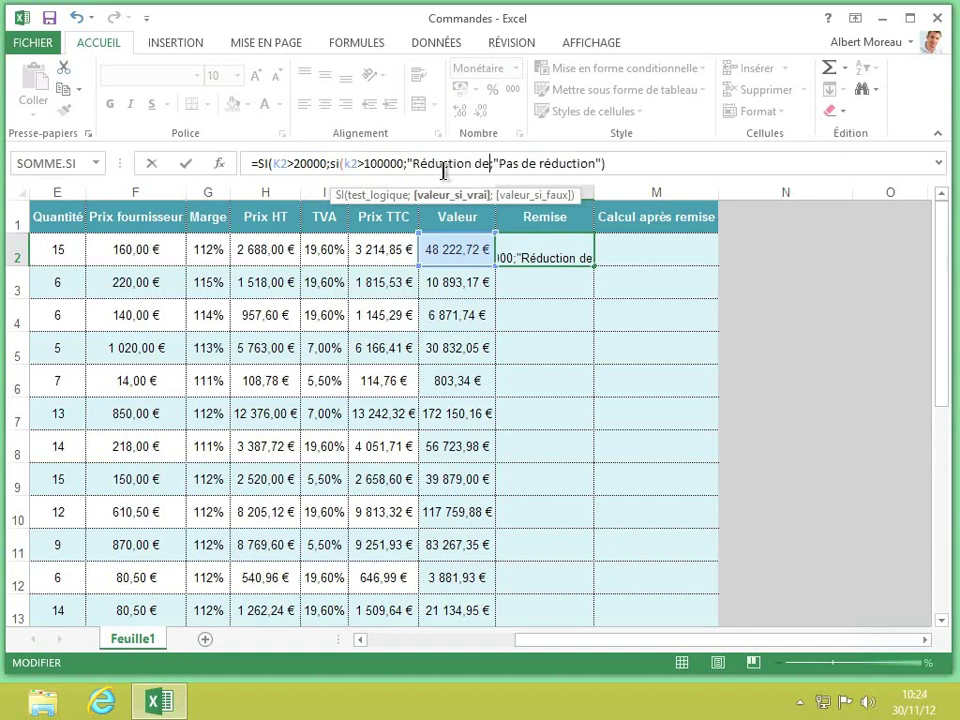
{"action": "type", "text": "%\""}
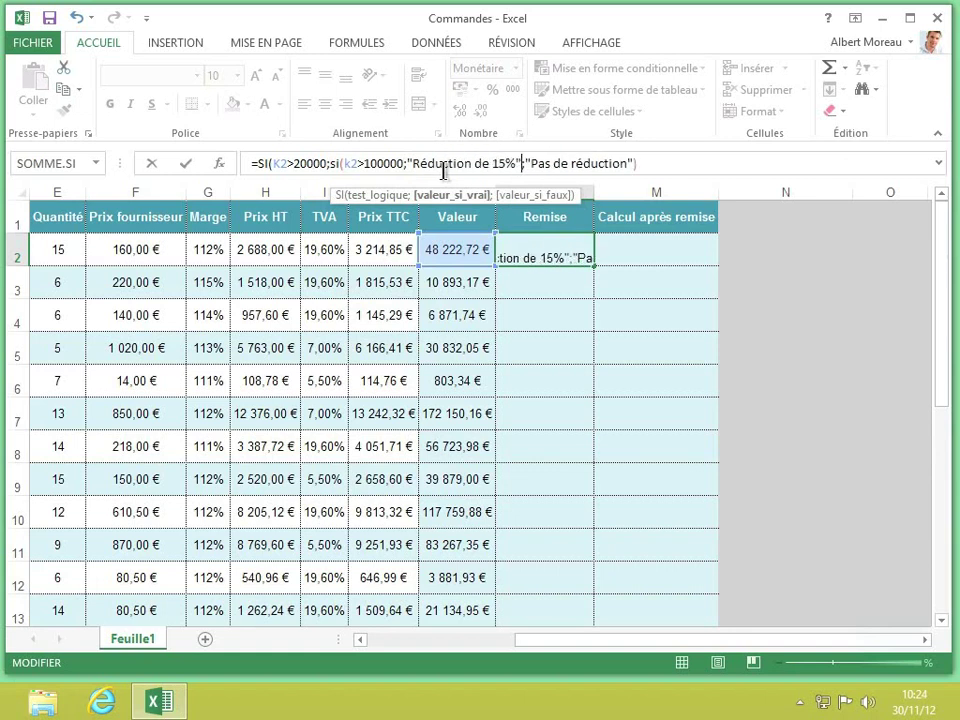
- Add "Réduction de 5%" as the nested SI's value-if-false, close its parenthesis and commit the formula in L2
{"action": "type", "text": ";"}
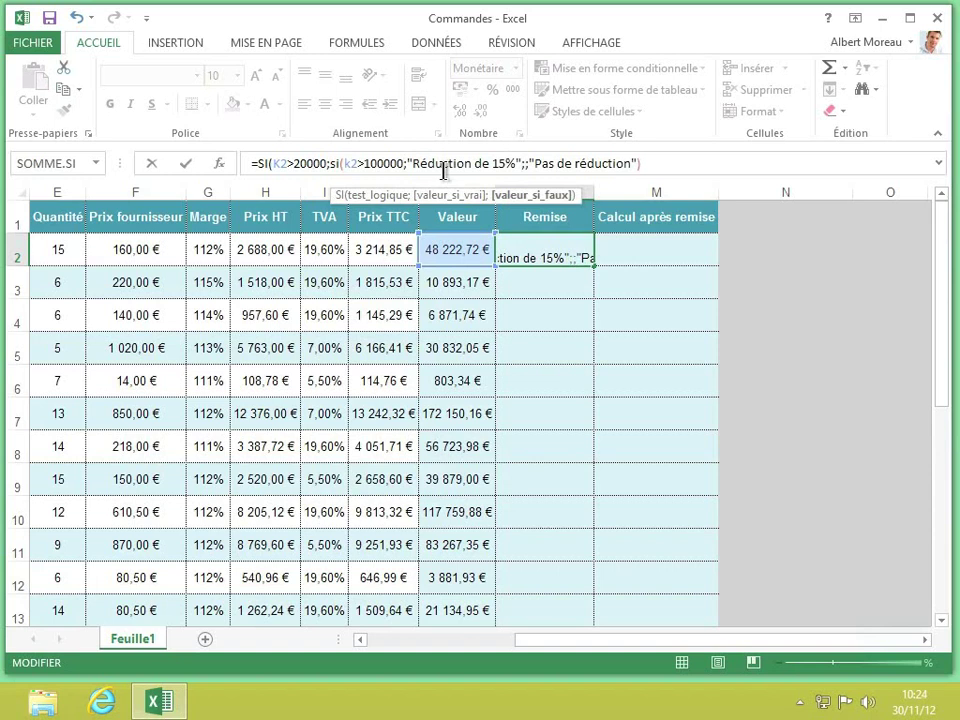
{"action": "type", "text": "\""}
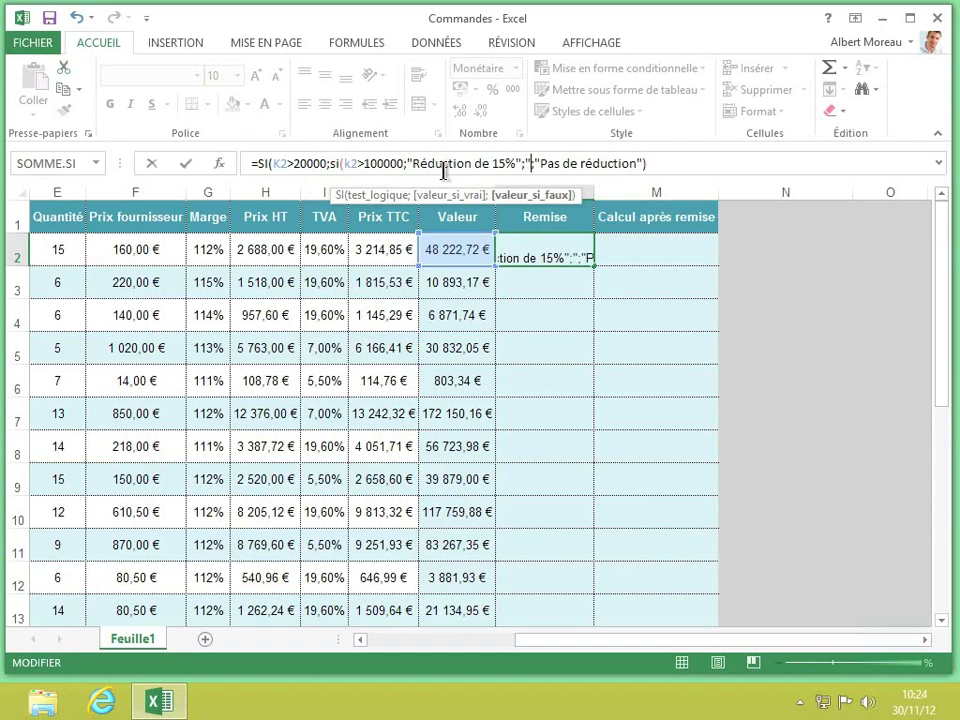
{"action": "type", "text": "Rédc"}
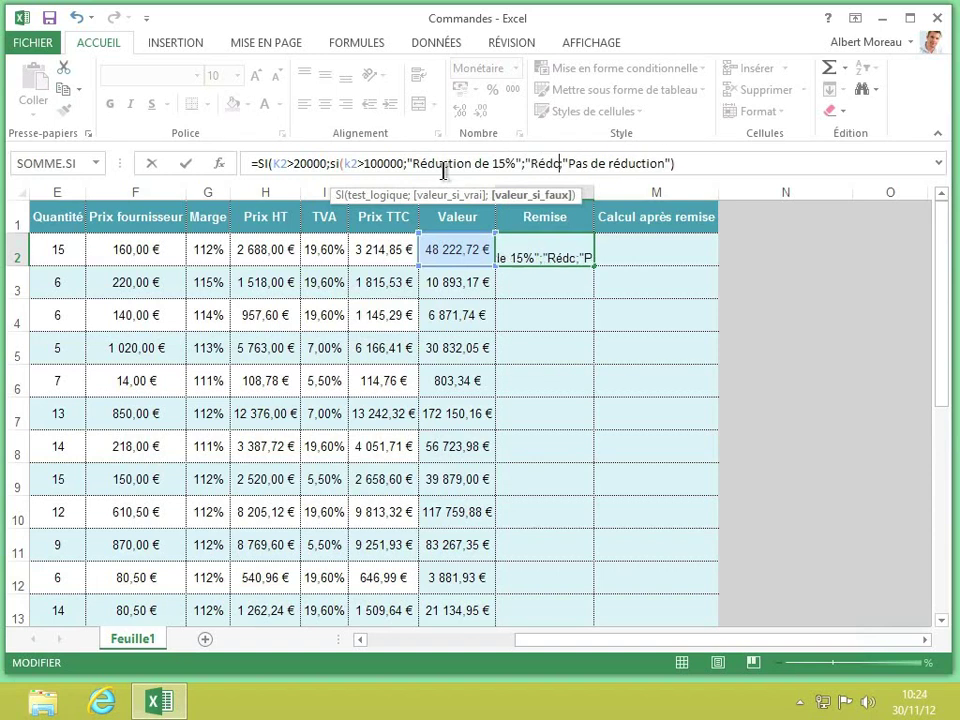
{"action": "key", "text": "BackSpace"}
{"action": "type", "text": "uction de 5"}
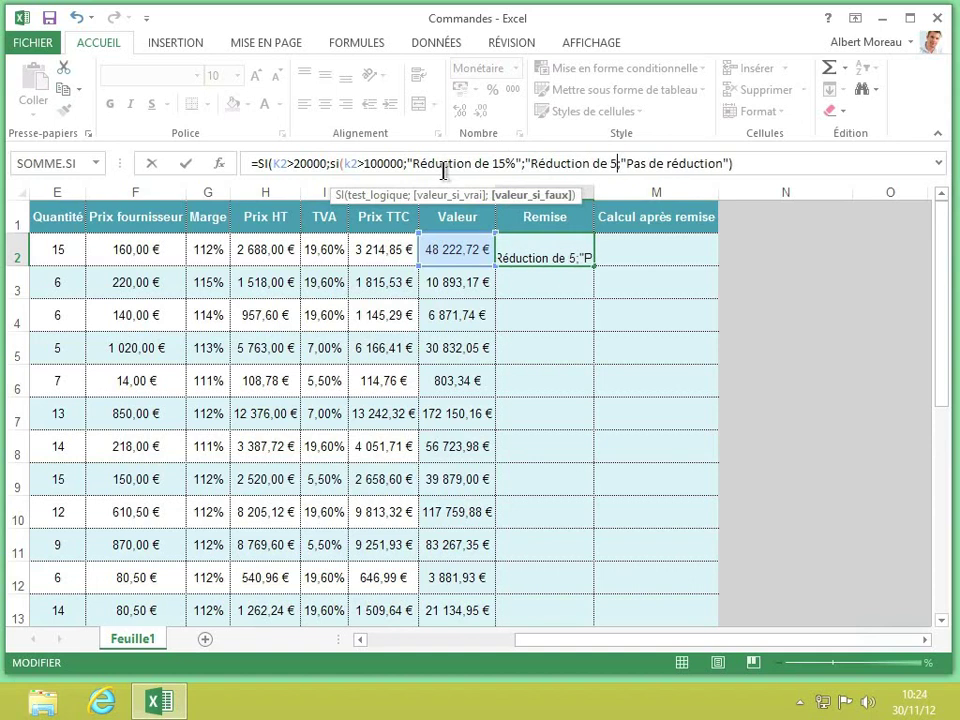
{"action": "type", "text": "%\";"}
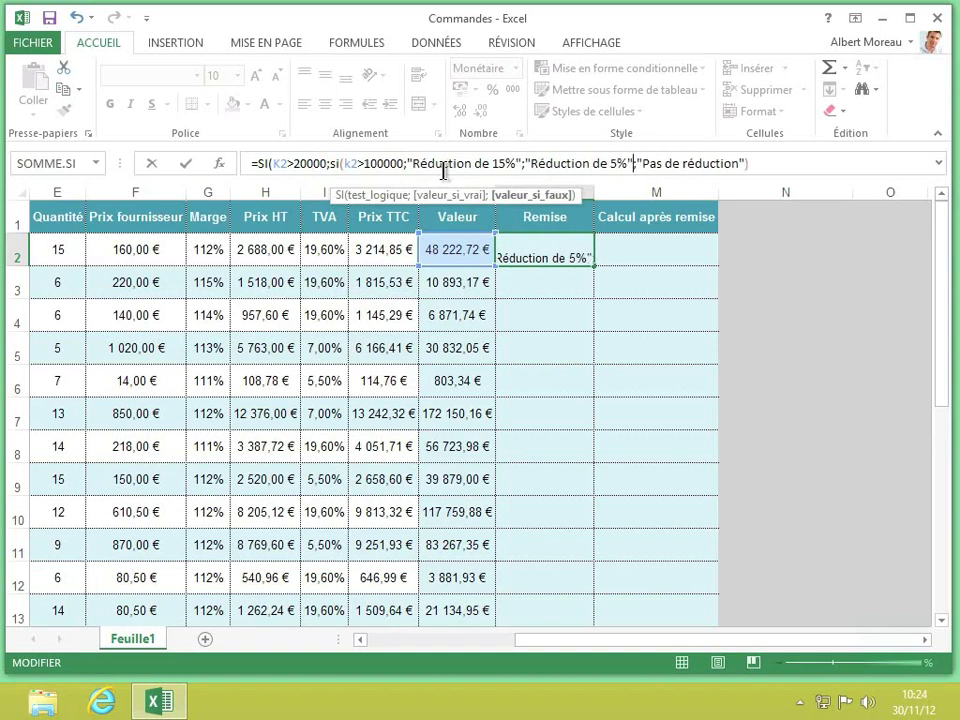
{"action": "type", "text": ")"}
{"action": "key", "text": "BackSpace"}
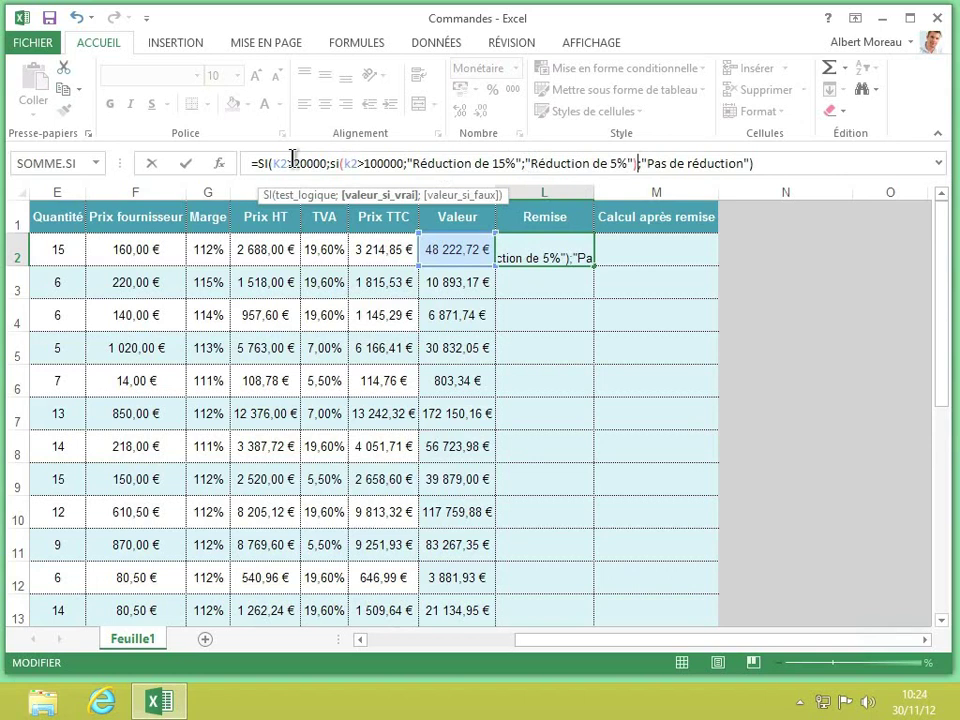
{"action": "key", "text": "Return"}
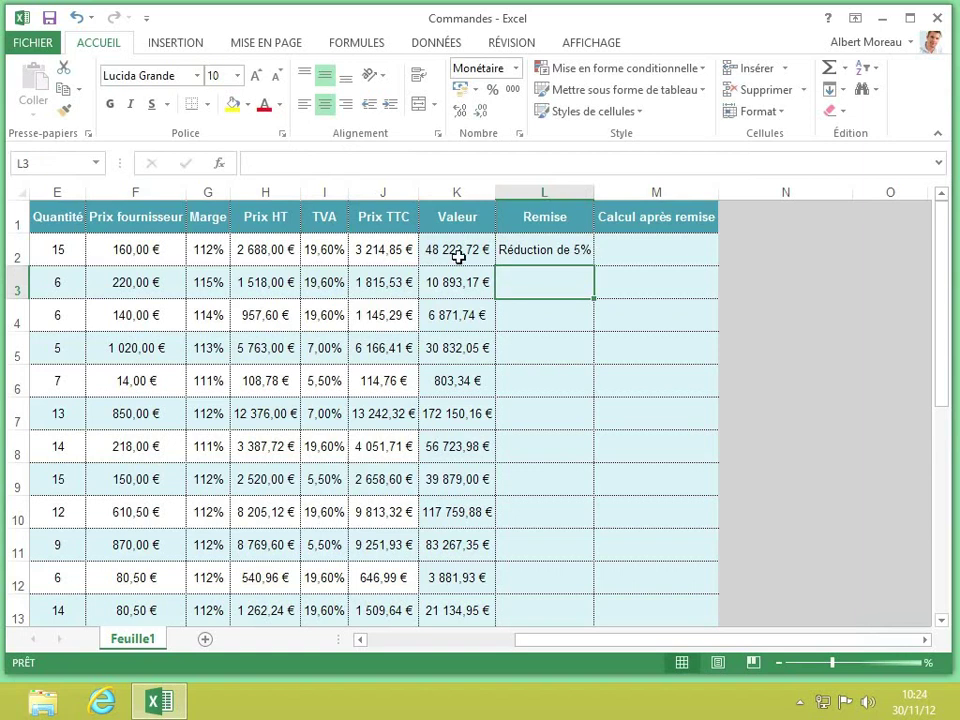
- Copy the nested SI formula from L2 down the Remise column through L26
{"action": "left_click", "coordinate": [522, 254]}
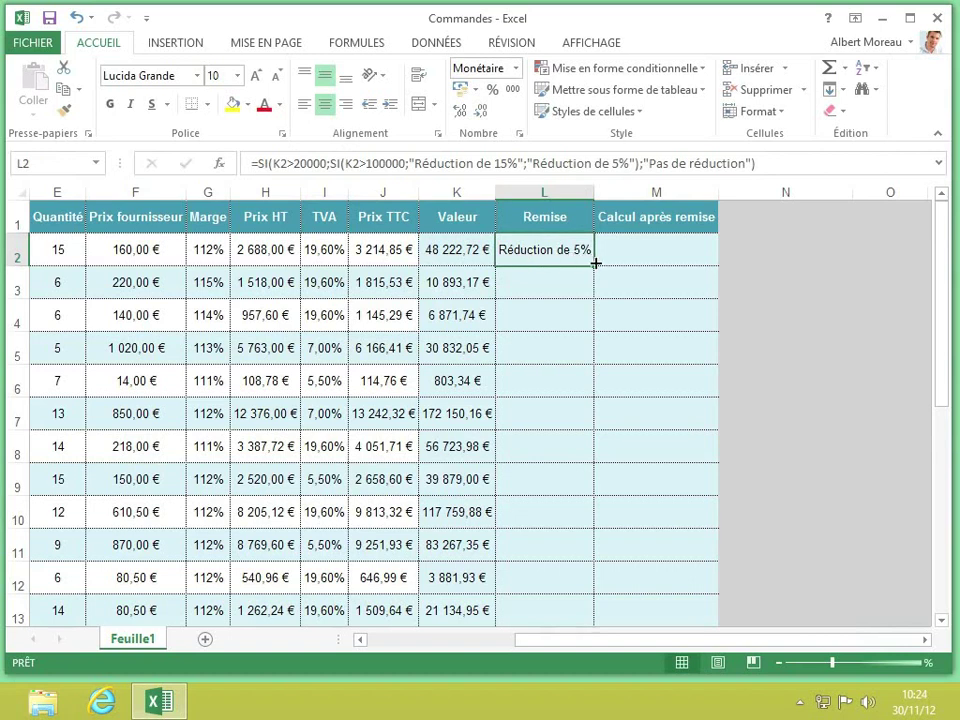
{"action": "left_click_drag", "start_coordinate": [595, 263], "coordinate": [569, 563]}
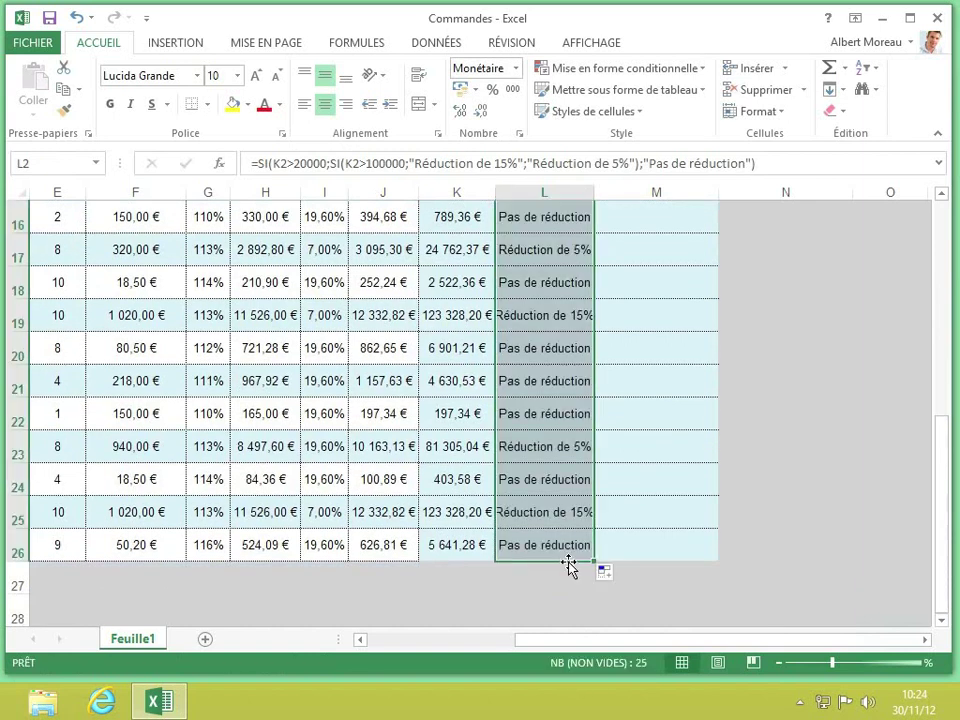
- Widen the Remise column so it fits its longest discount label
{"action": "double_click", "coordinate": [596, 199]}
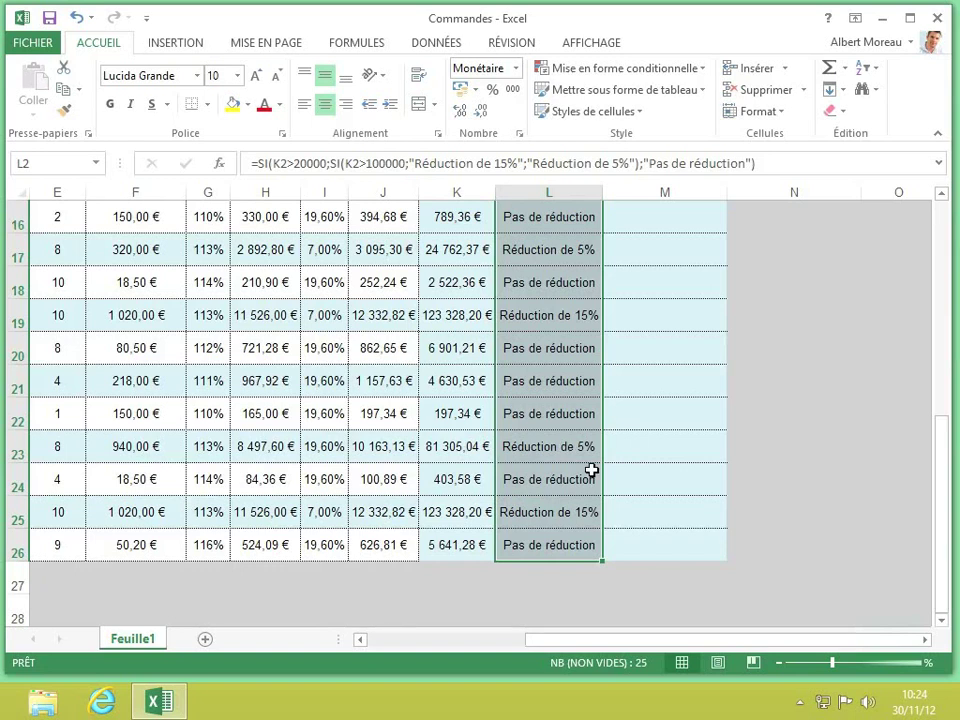
- Copy the nested SI formula text from L2 without its equals sign, then leave the cell without changing it
{"action": "scroll", "coordinate": [592, 470], "scroll_direction": "up", "scroll_amount": 5}
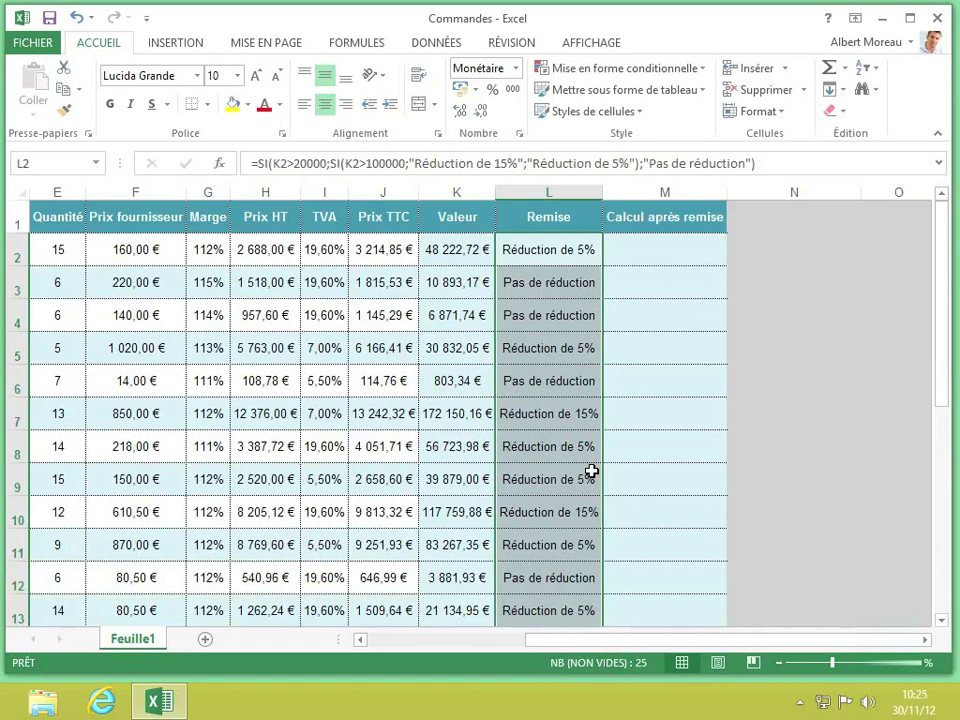
{"action": "left_click", "coordinate": [561, 249]}
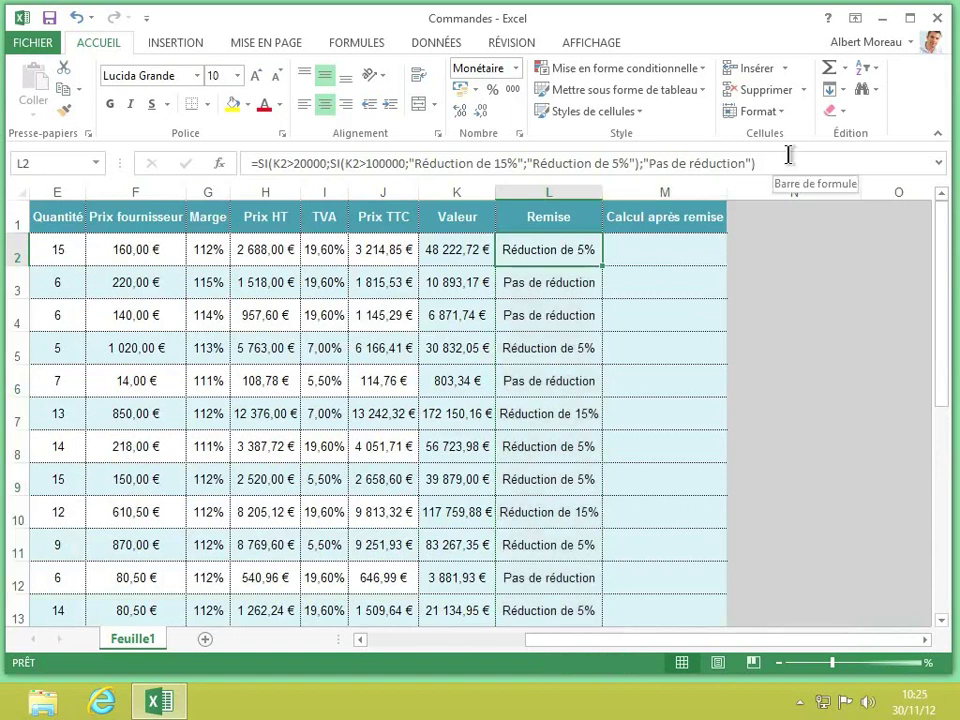
{"action": "left_click_drag", "start_coordinate": [789, 155], "coordinate": [257, 163]}
{"action": "left_click", "coordinate": [303, 163]}
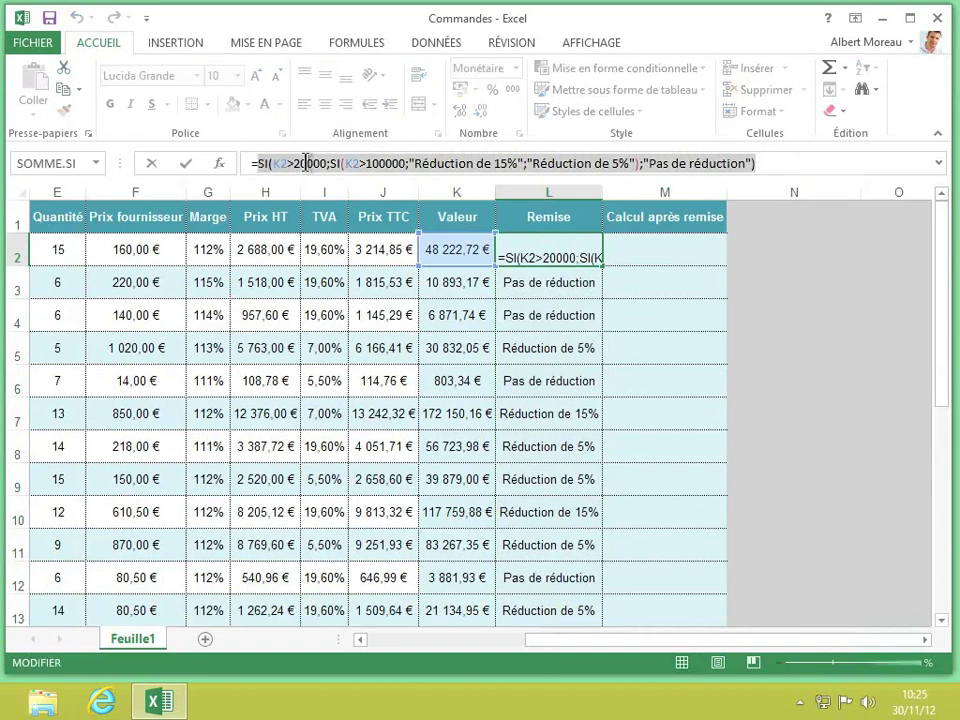
{"action": "key", "text": "Left"}
{"action": "key", "text": "Left"}
{"action": "key", "text": "Left"}
{"action": "key", "text": "Left"}
{"action": "key", "text": "Left"}
{"action": "key", "text": "Left"}
{"action": "key", "text": "Left"}
{"action": "key", "text": "Left"}
{"action": "key", "text": "ctrl+c"}
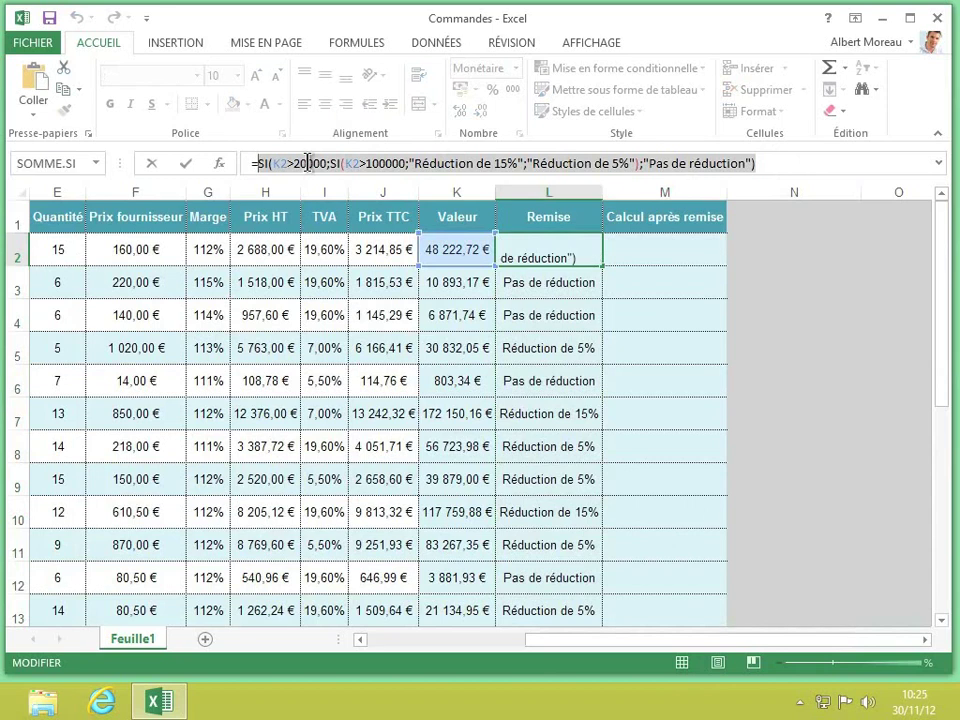
{"action": "left_click", "coordinate": [642, 250]}
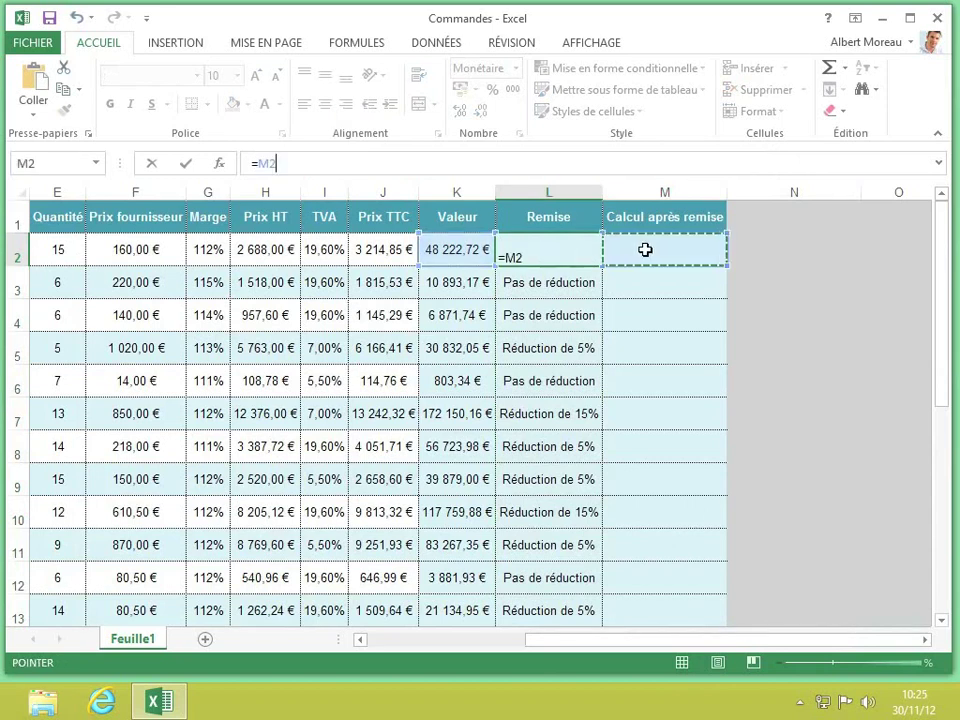
{"action": "key", "text": "Escape"}
- Start a formula in M2 under Calcul après remise and paste the copied nested SI after the equals sign
{"action": "left_click", "coordinate": [645, 250]}
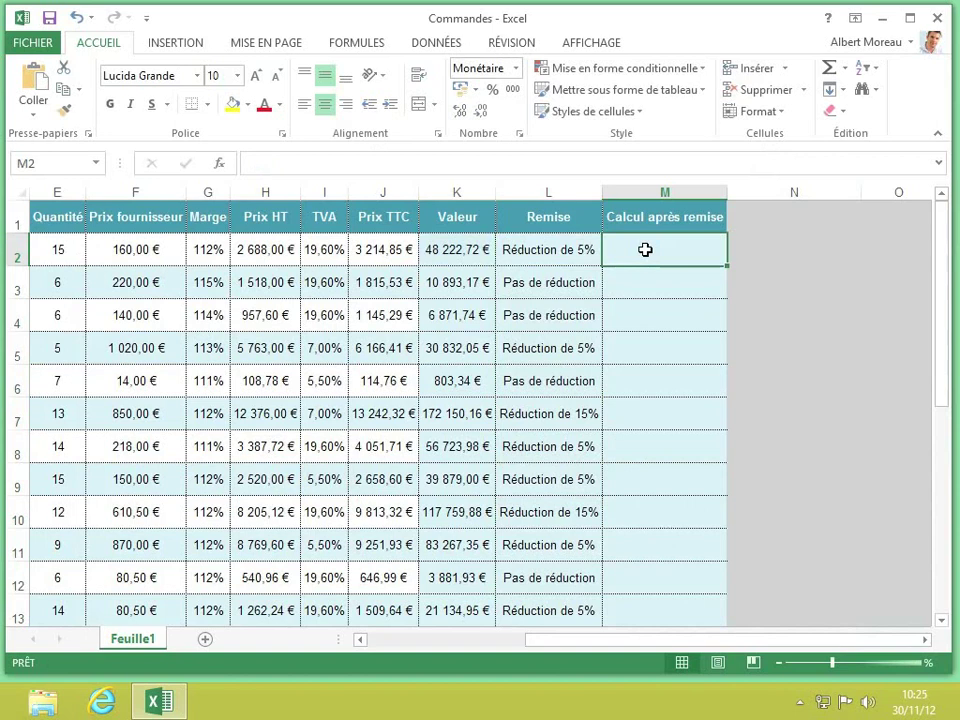
{"action": "type", "text": "="}
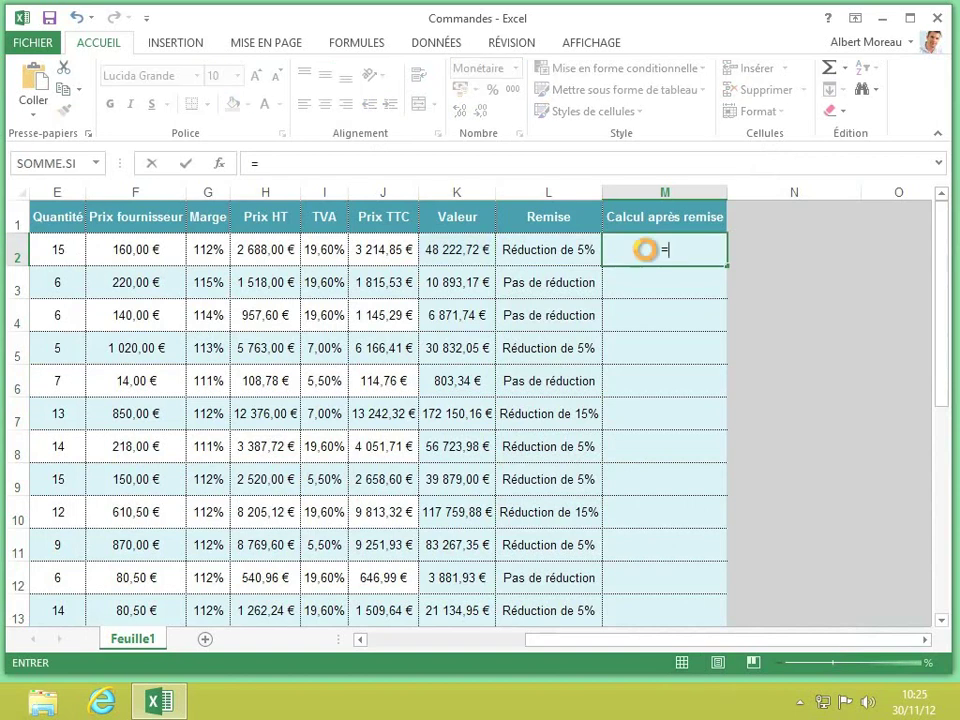
{"action": "key", "text": "ctrl+v"}
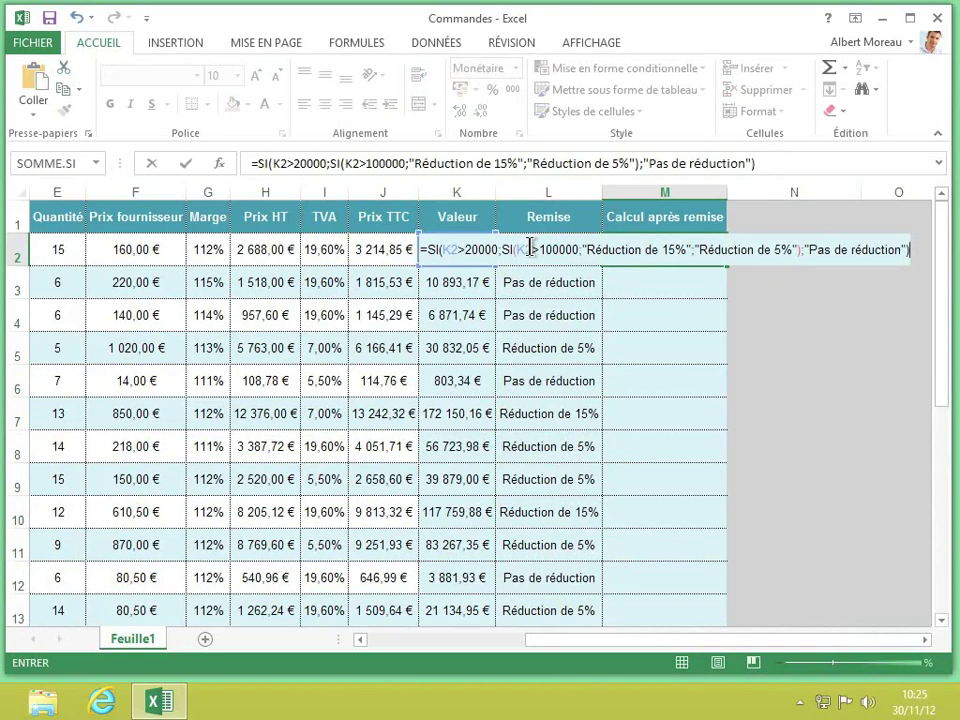
- Replace the text "Réduction de 15%" in the M2 formula with k2*0,85
{"action": "left_click", "coordinate": [626, 250]}
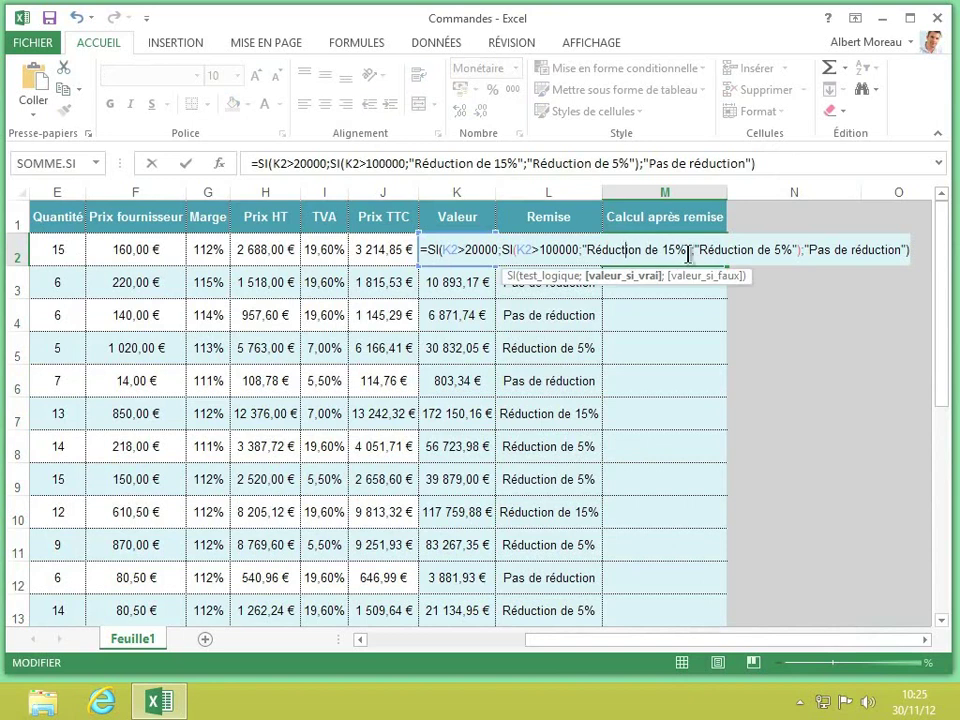
{"action": "left_click", "coordinate": [687, 251]}
{"action": "key", "text": "BackSpace"}
{"action": "key", "text": "BackSpace"}
{"action": "key", "text": "BackSpace"}
{"action": "key", "text": "BackSpace"}
{"action": "key", "text": "BackSpace"}
{"action": "key", "text": "BackSpace"}
{"action": "key", "text": "BackSpace"}
{"action": "key", "text": "BackSpace"}
{"action": "key", "text": "BackSpace"}
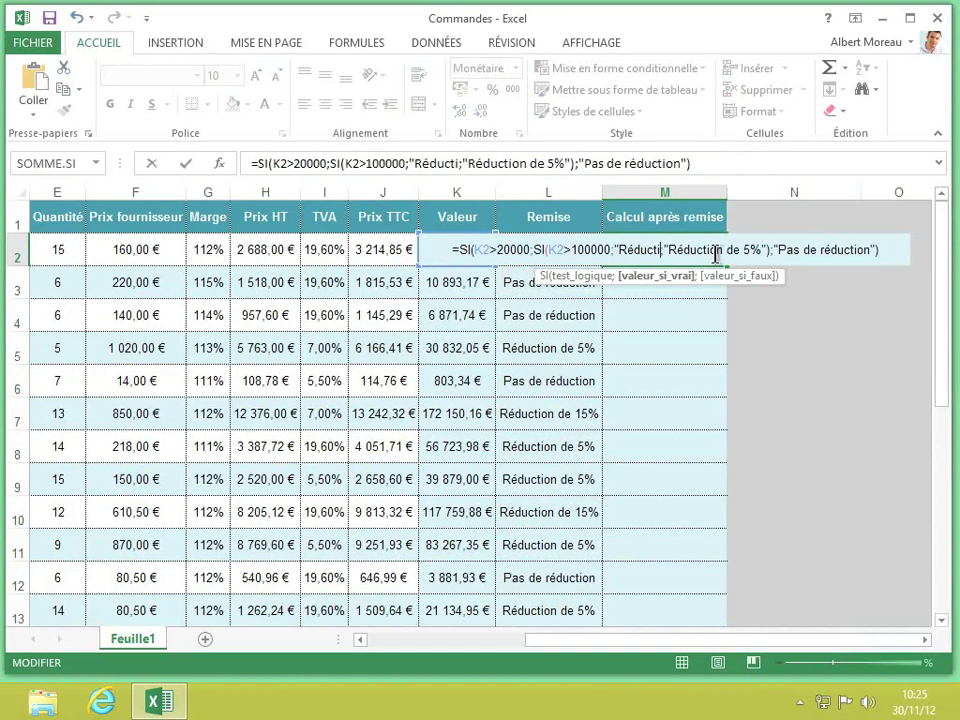
{"action": "key", "text": "BackSpace"}
{"action": "key", "text": "BackSpace"}
{"action": "key", "text": "BackSpace"}
{"action": "key", "text": "BackSpace"}
{"action": "key", "text": "BackSpace"}
{"action": "key", "text": "BackSpace"}
{"action": "key", "text": "BackSpace"}
{"action": "key", "text": "BackSpace"}
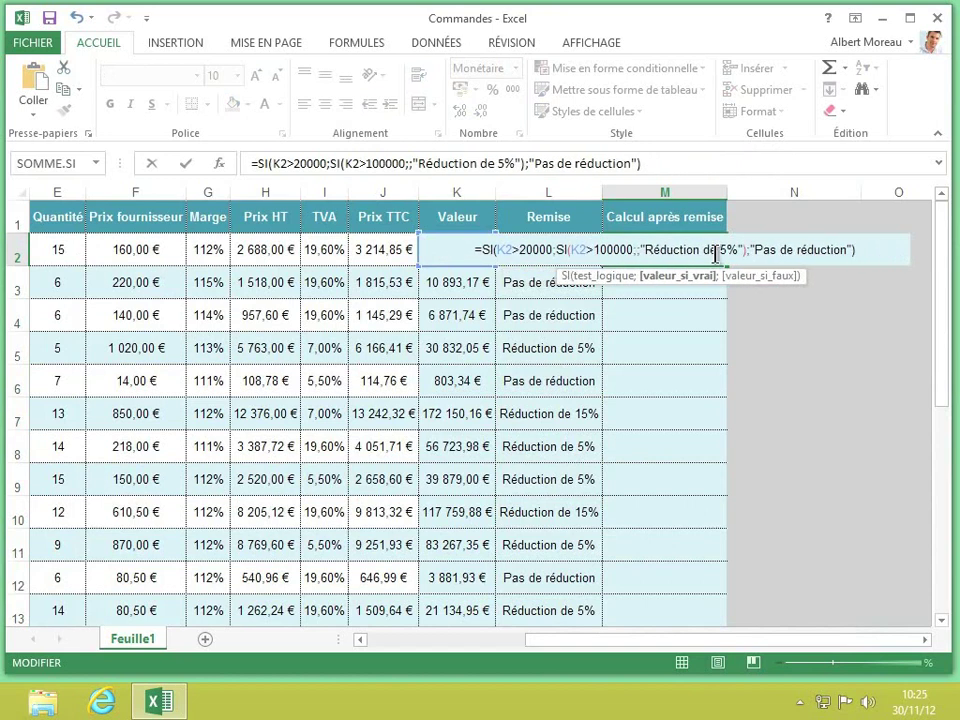
{"action": "type", "text": "k2"}
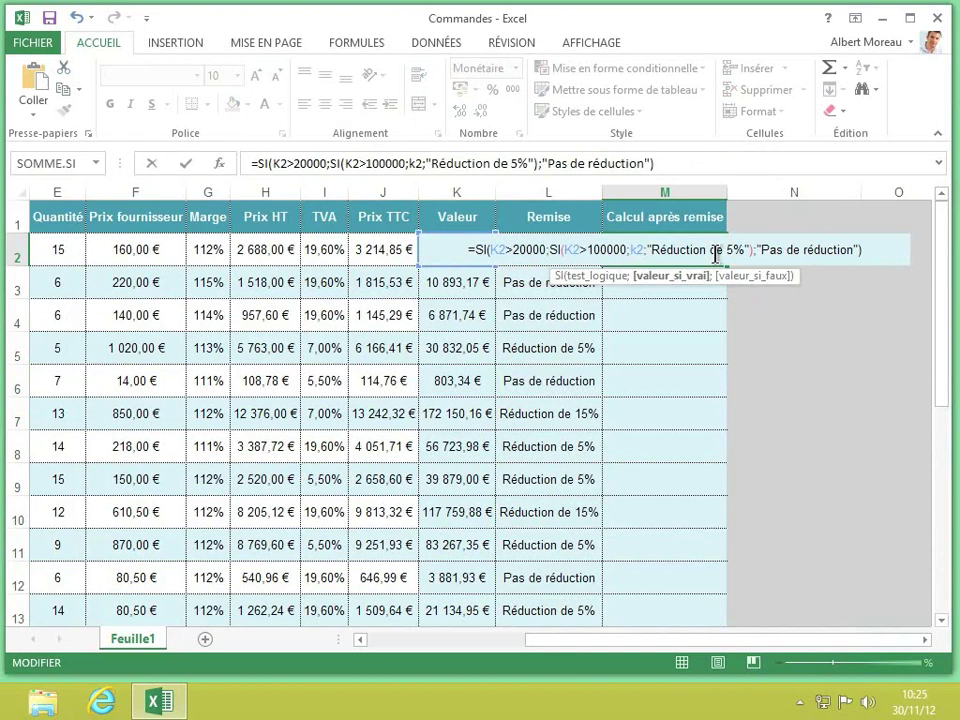
{"action": "type", "text": "*0,85"}
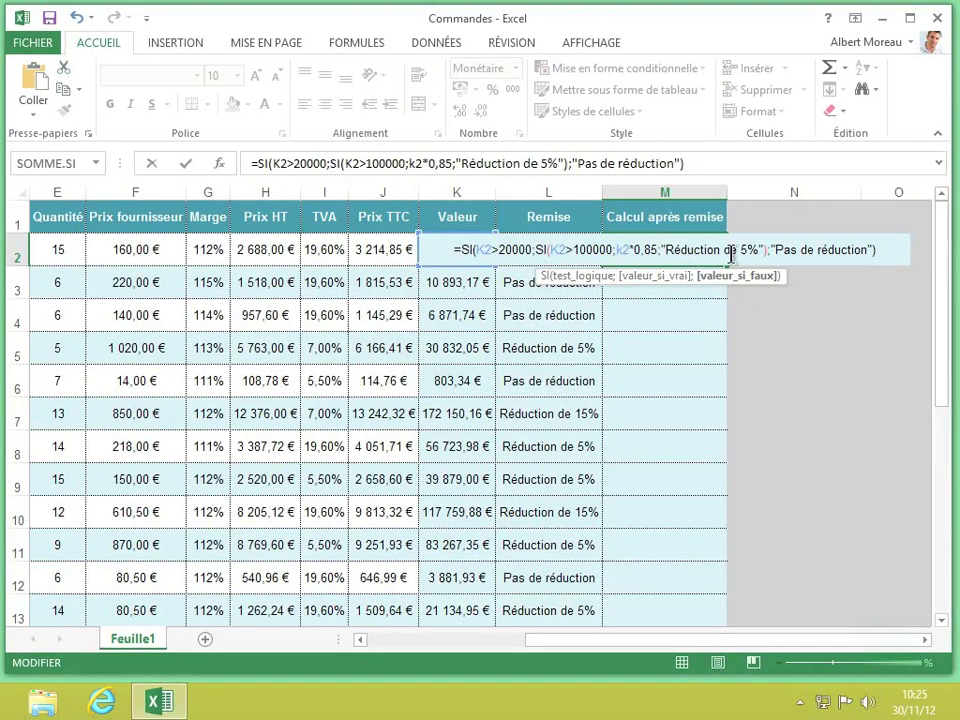
- Replace the text "Réduction de 5%" in the M2 formula with k2*0,95, keeping the nested SI's closing parenthesis
{"action": "key", "text": "Right"}
{"action": "key", "text": "Delete"}
{"action": "key", "text": "Delete"}
{"action": "key", "text": "Delete"}
{"action": "key", "text": "Delete"}
{"action": "key", "text": "Delete"}
{"action": "key", "text": "Delete"}
{"action": "key", "text": "Delete"}
{"action": "key", "text": "Delete"}
{"action": "key", "text": "Delete"}
{"action": "key", "text": "Delete"}
{"action": "key", "text": "Delete"}
{"action": "key", "text": "Delete"}
{"action": "key", "text": "Delete"}
{"action": "key", "text": "Delete"}
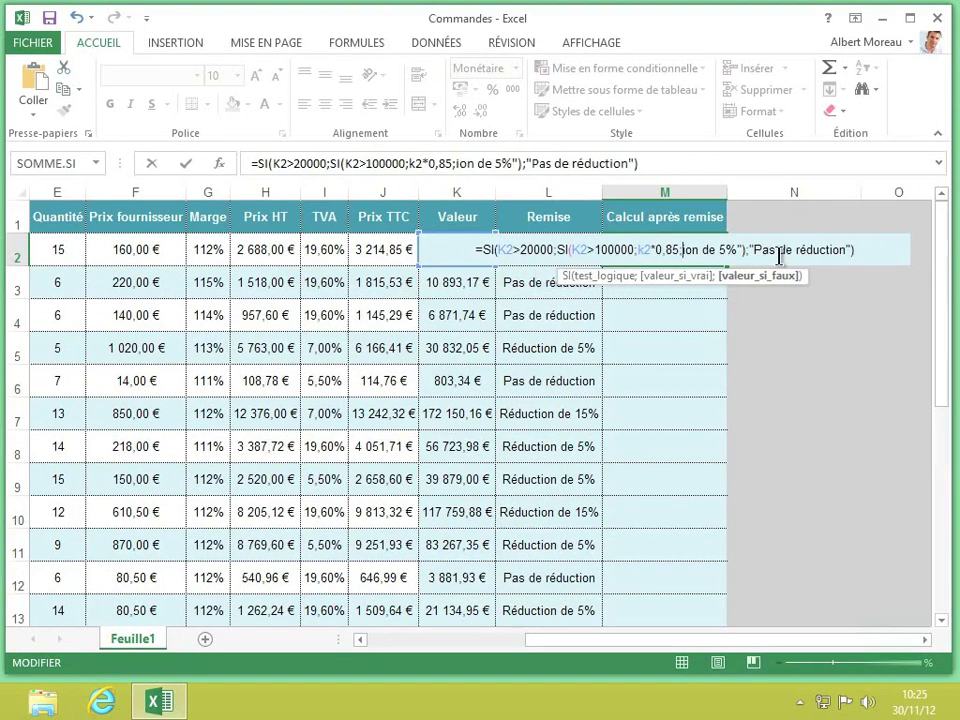
{"action": "key", "text": "Delete"}
{"action": "key", "text": "Delete"}
{"action": "key", "text": "Delete"}
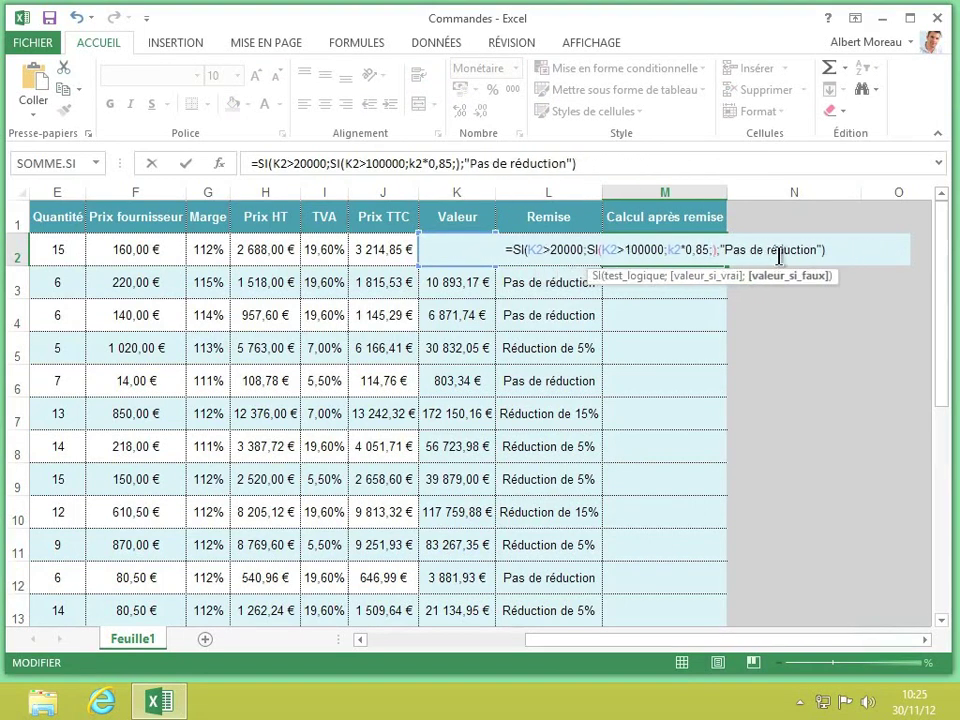
{"action": "type", "text": "k2)"}
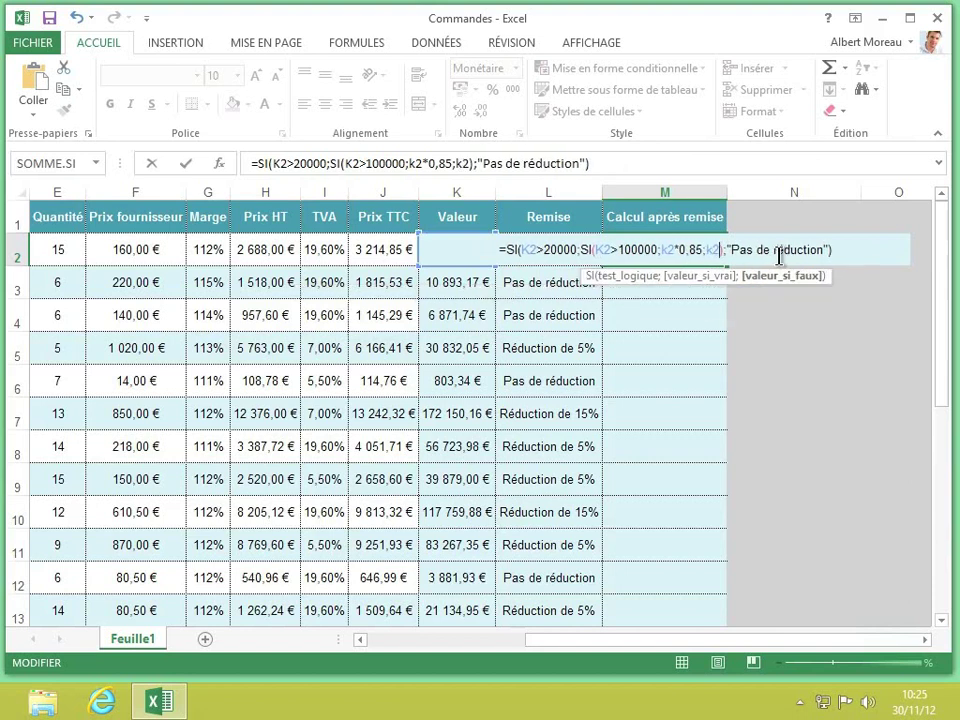
{"action": "type", "text": "*0,95"}
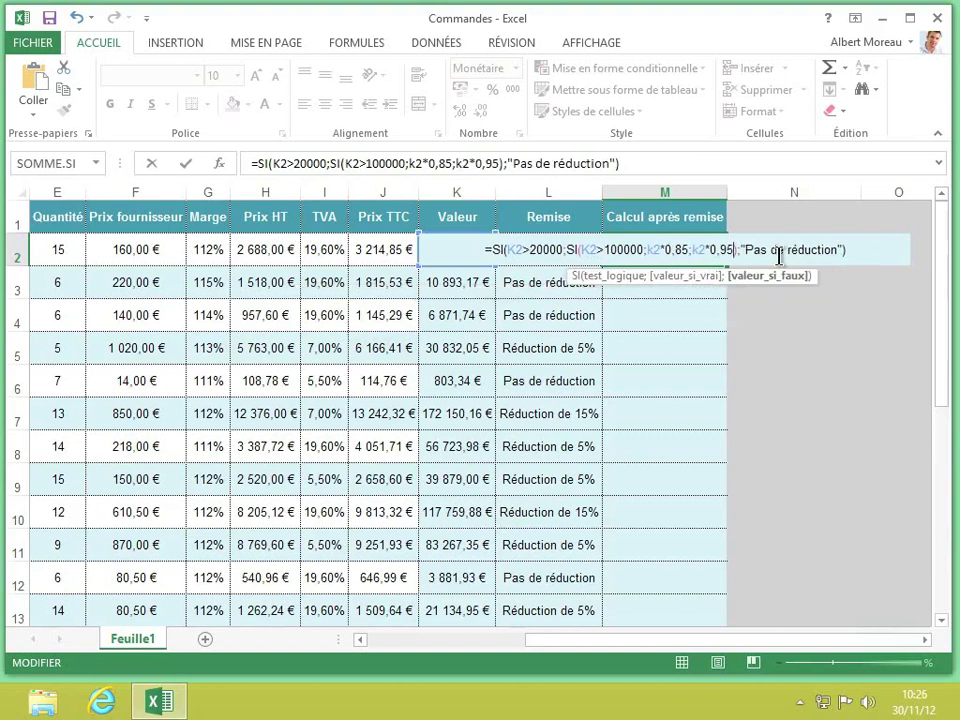
- Replace the text "Pas de réduction" in the M2 formula with k2 and commit the formula
{"action": "left_click", "coordinate": [739, 250]}
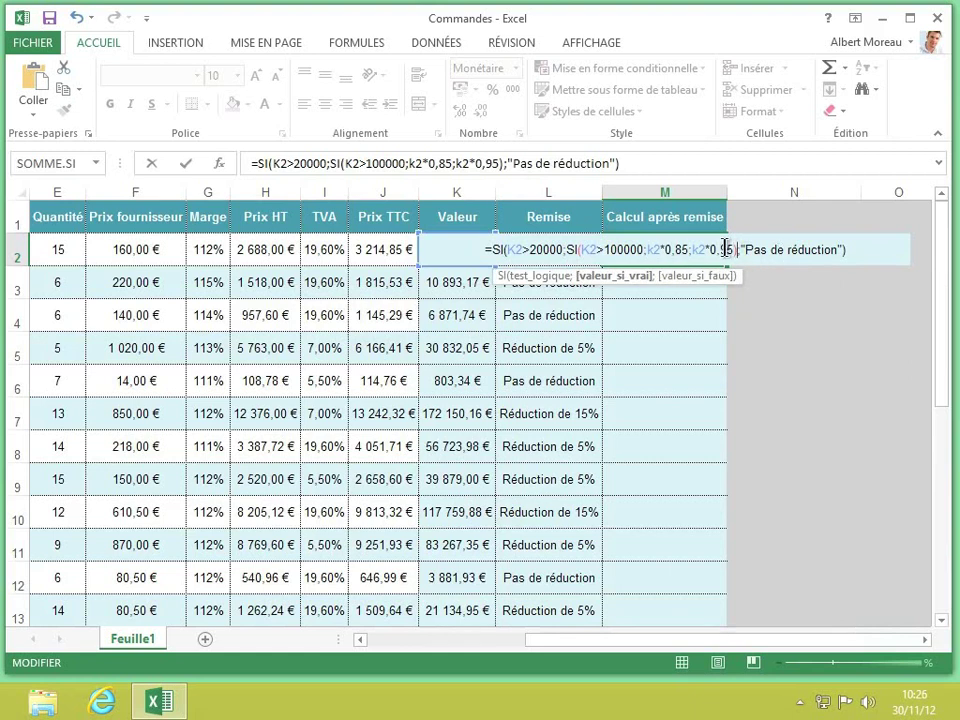
{"action": "left_click", "coordinate": [747, 251]}
{"action": "key", "text": "Delete"}
{"action": "key", "text": "Delete"}
{"action": "key", "text": "Delete"}
{"action": "key", "text": "Delete"}
{"action": "key", "text": "Delete"}
{"action": "key", "text": "Delete"}
{"action": "key", "text": "Delete"}
{"action": "key", "text": "Delete"}
{"action": "key", "text": "Delete"}
{"action": "key", "text": "Delete"}
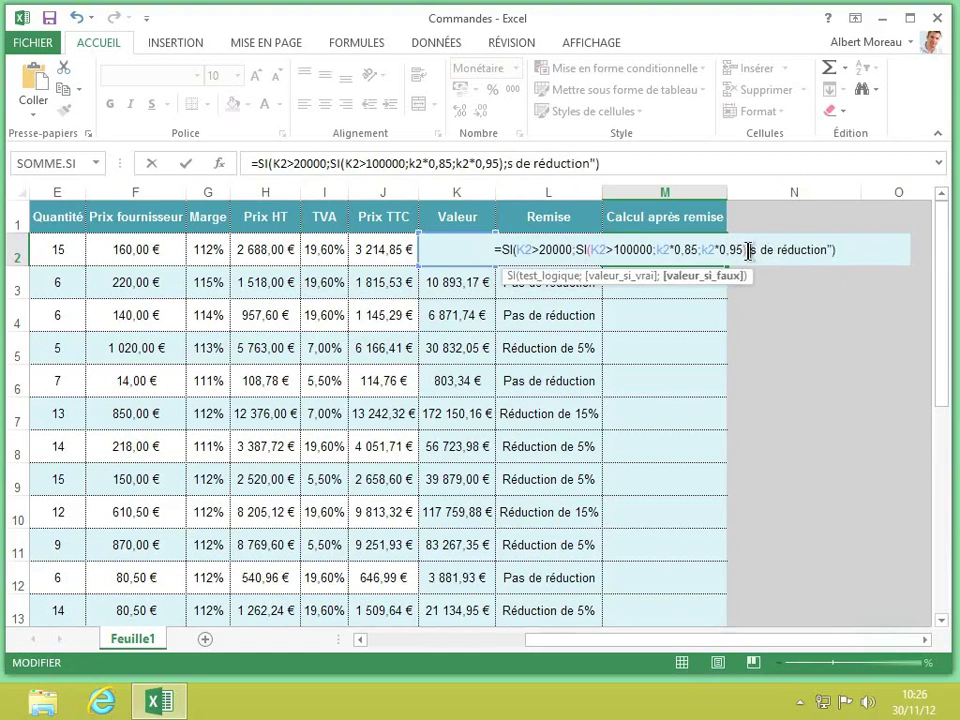
{"action": "key", "text": "Delete"}
{"action": "key", "text": "Delete"}
{"action": "key", "text": "Delete"}
{"action": "key", "text": "Delete"}
{"action": "key", "text": "Delete"}
{"action": "key", "text": "Delete"}
{"action": "key", "text": "Delete"}
{"action": "key", "text": "Delete"}
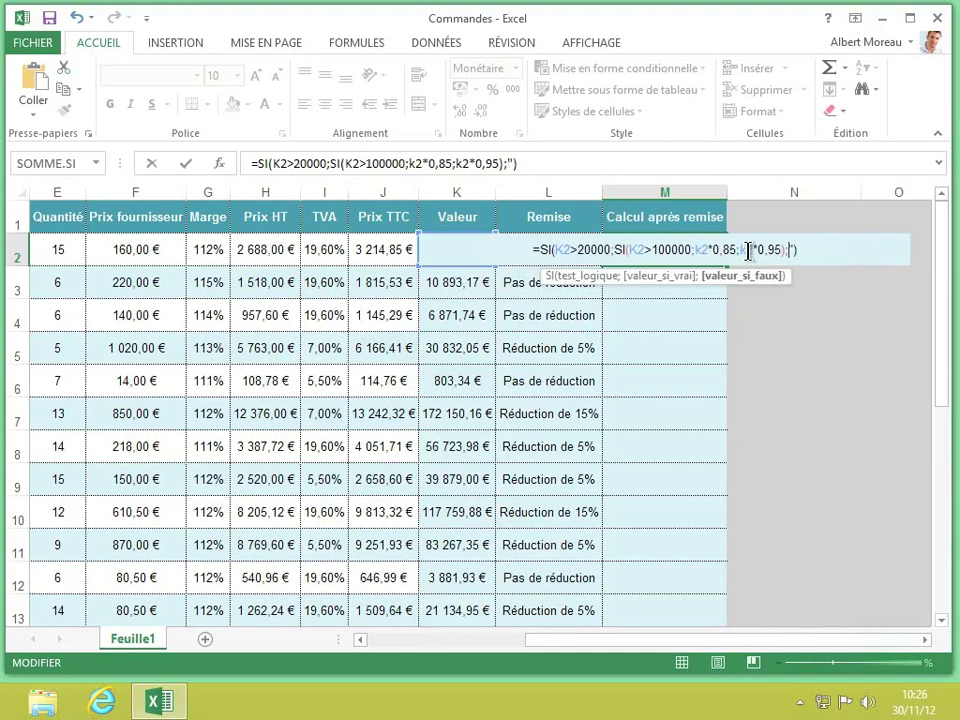
{"action": "type", "text": "k2"}
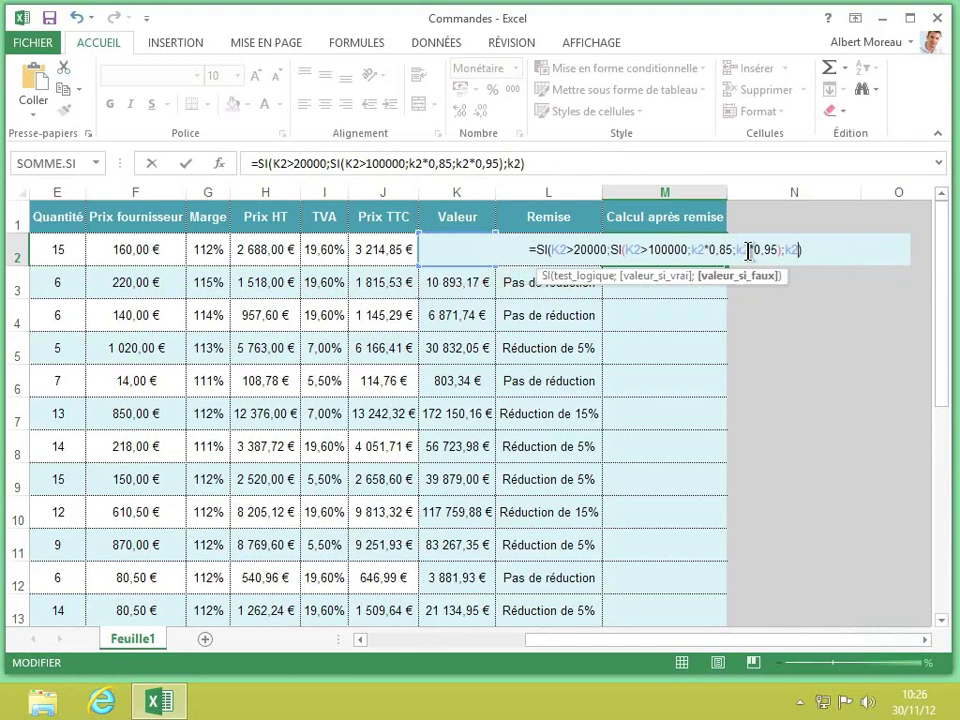
{"action": "key", "text": "Return"}
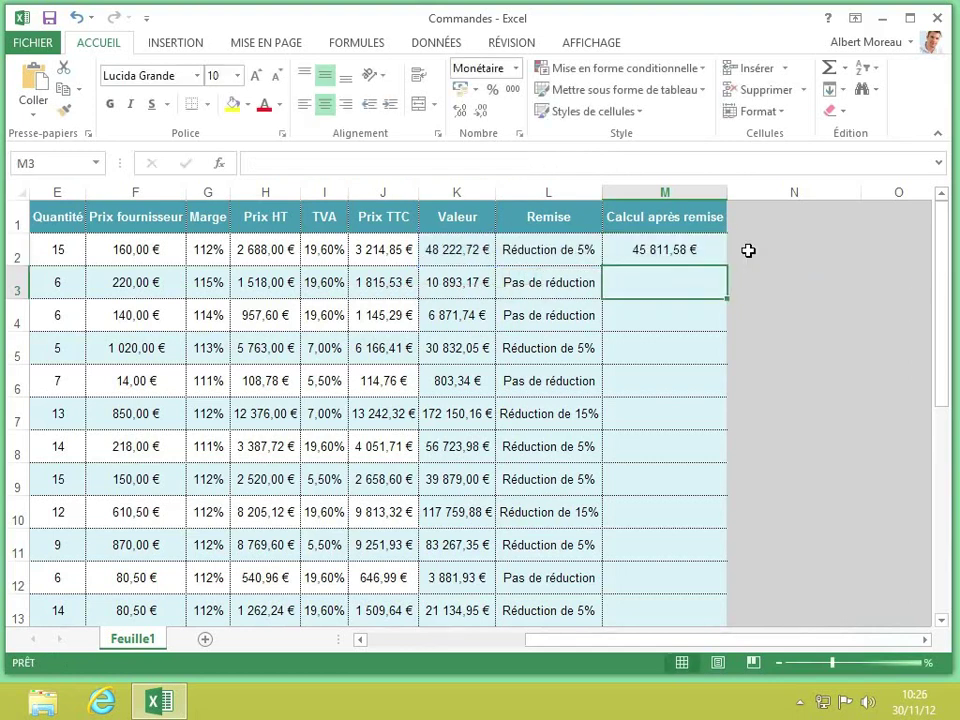
- Copy the M2 formula down the Calcul après remise column through M26
{"action": "left_click", "coordinate": [718, 250]}
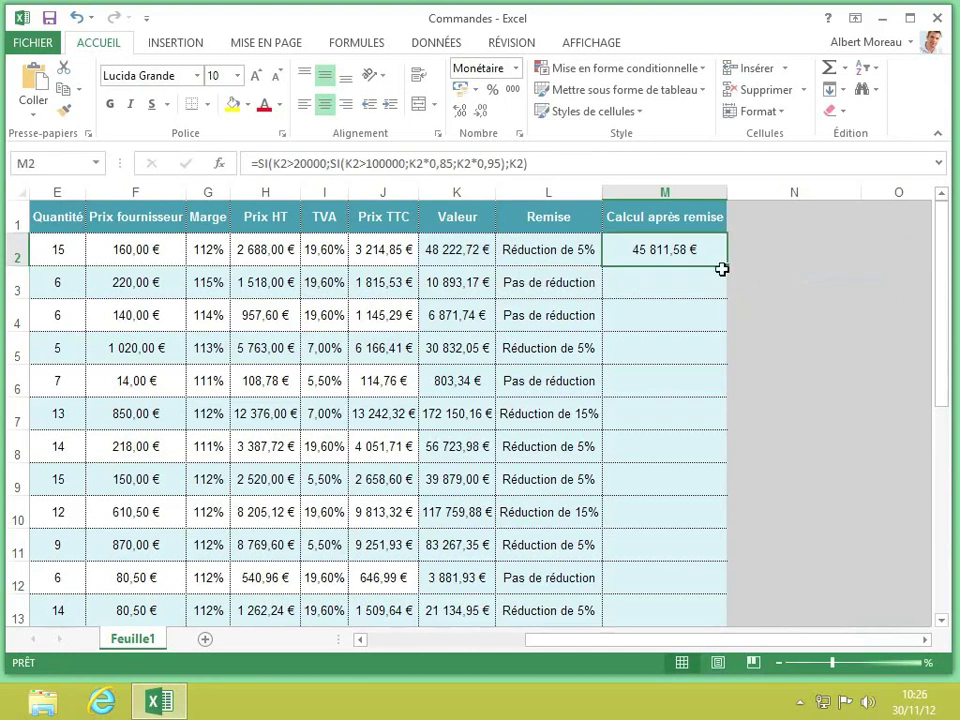
{"action": "left_click_drag", "start_coordinate": [726, 268], "coordinate": [686, 595]}
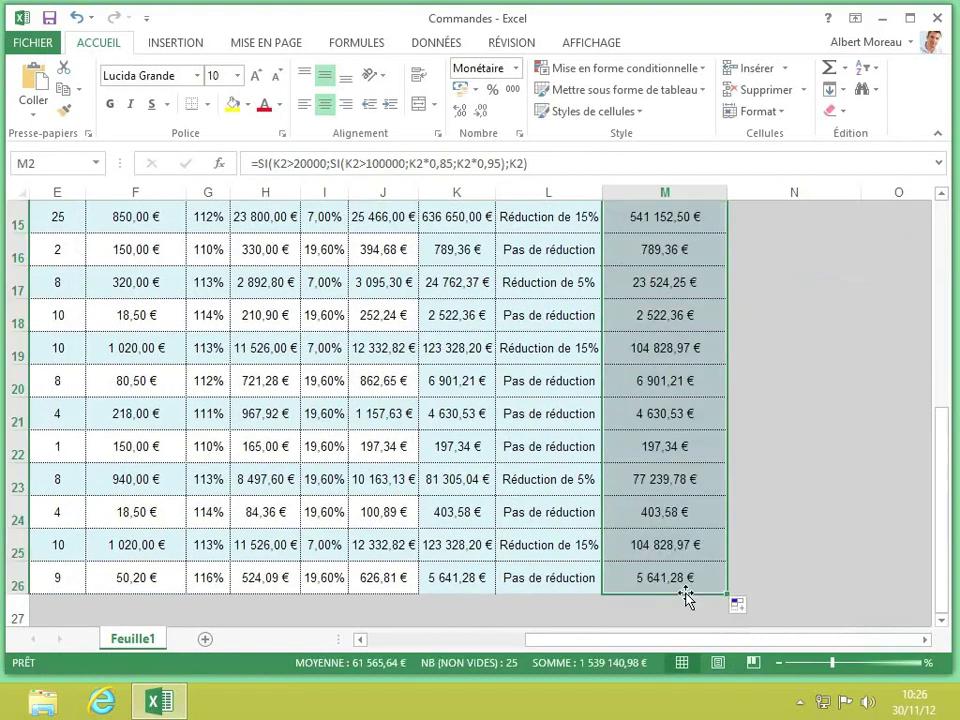
- Check the discount levels and discounted amounts in rows 25, 23 and 24 against each other
{"action": "left_click", "coordinate": [519, 545]}
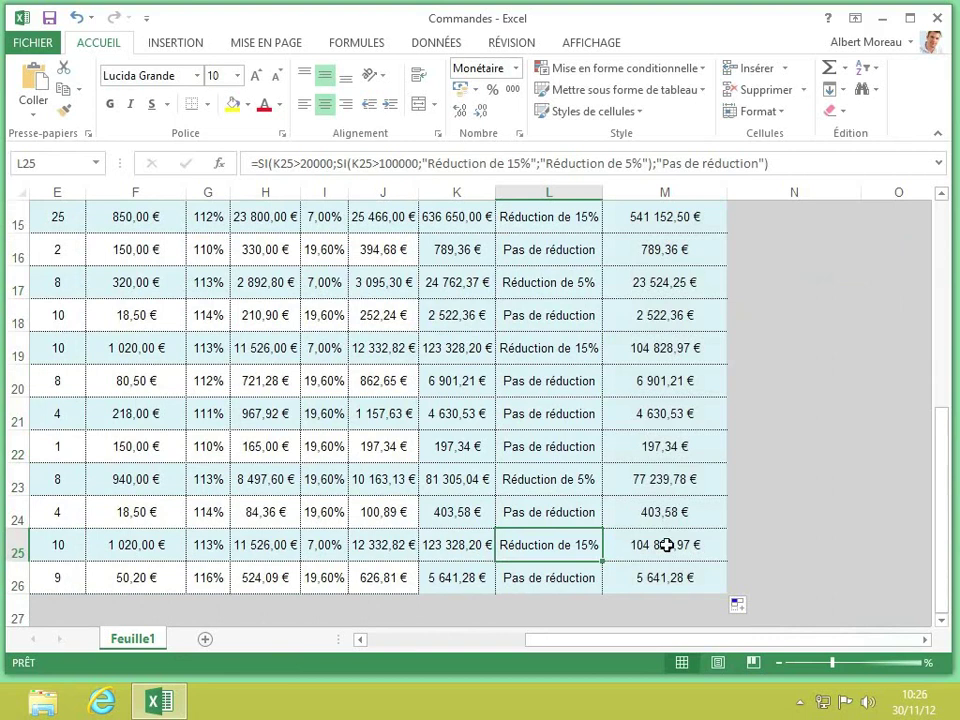
{"action": "left_click", "coordinate": [585, 483]}
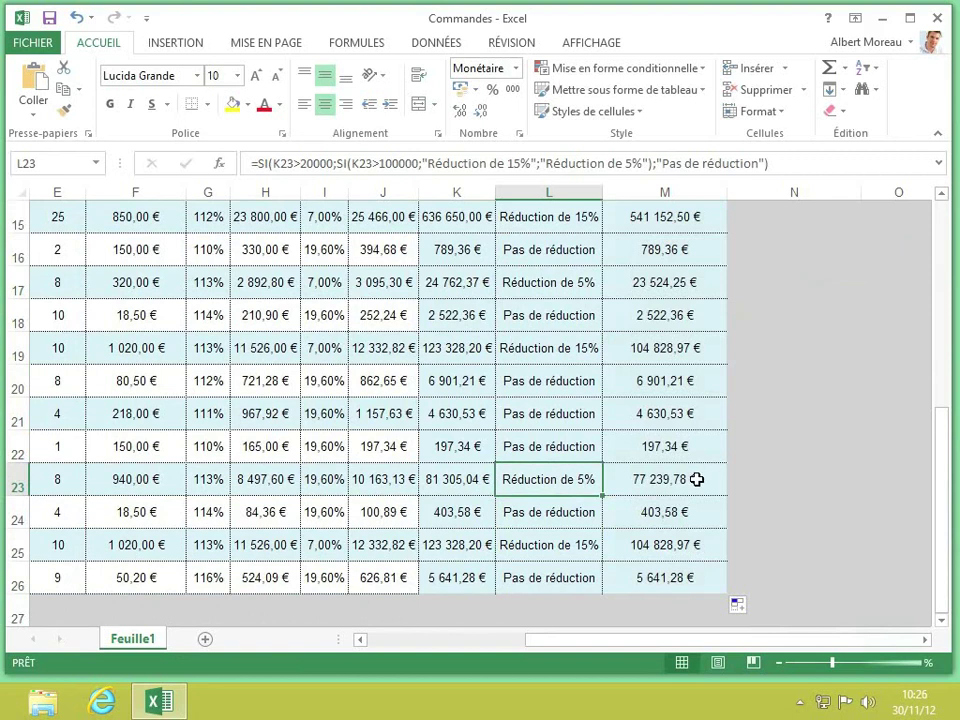
{"action": "left_click", "coordinate": [703, 515]}
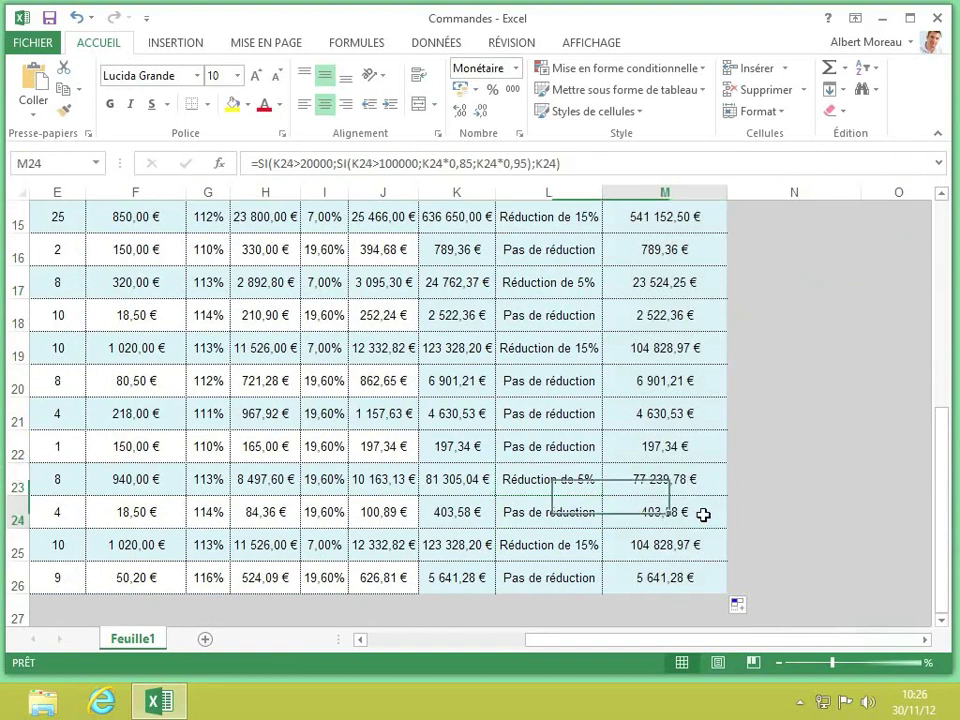